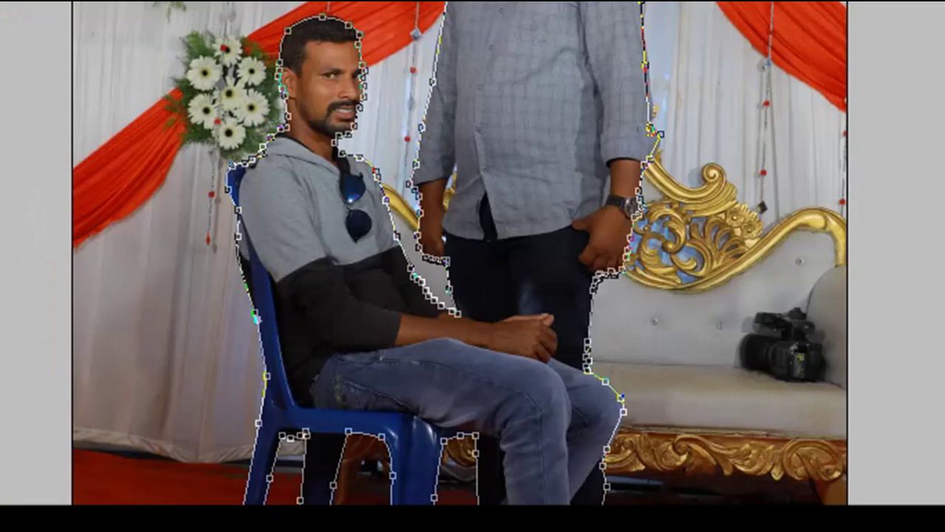
Load the traced path around both men as a new anti-aliased selection with 2.1-pixel feather.
right_click(231, 237)
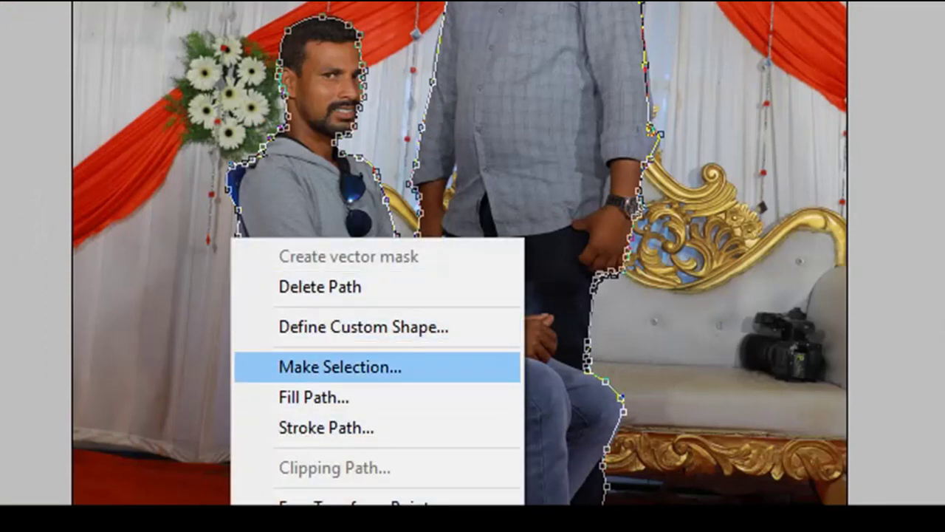
left_click(340, 367)
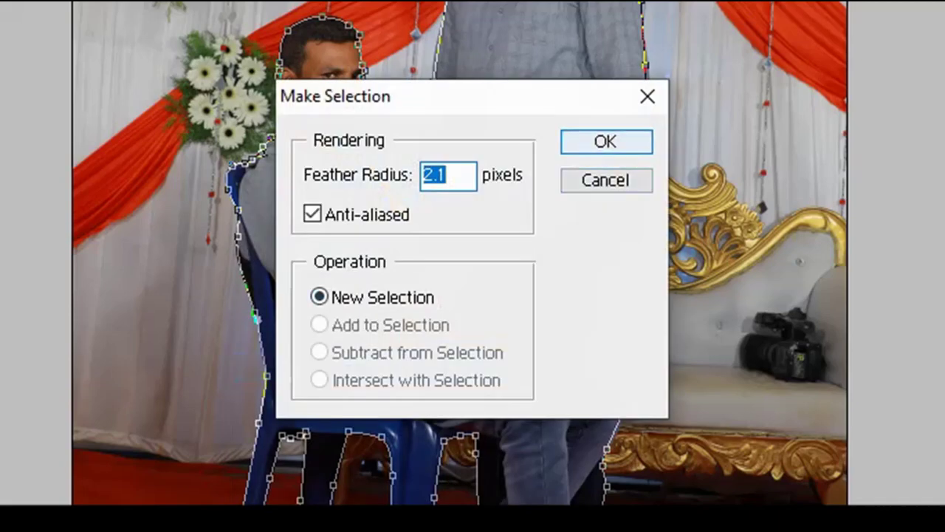
key("Return")
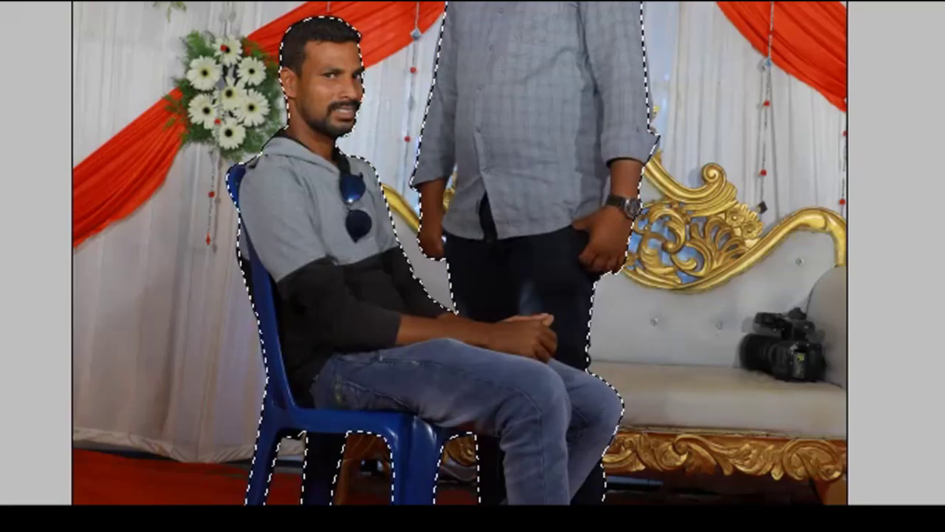
key("ctrl+0")
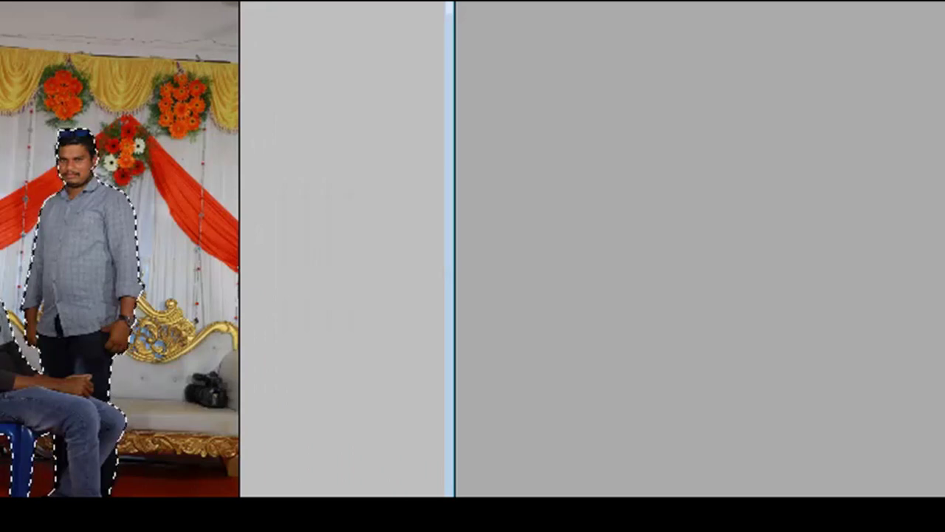
Create a white 4 x 6 inch, 300 ppi document and rotate its canvas to landscape.
key("ctrl+n")
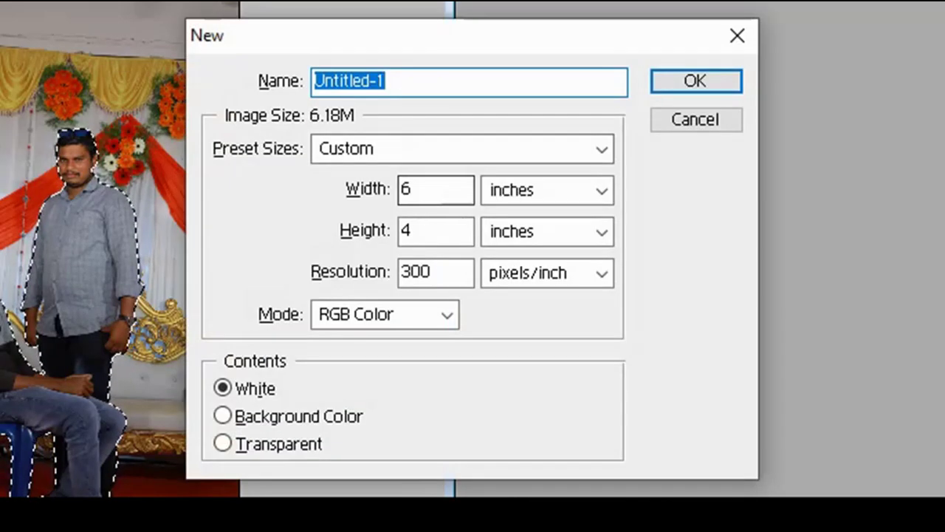
left_click(458, 149)
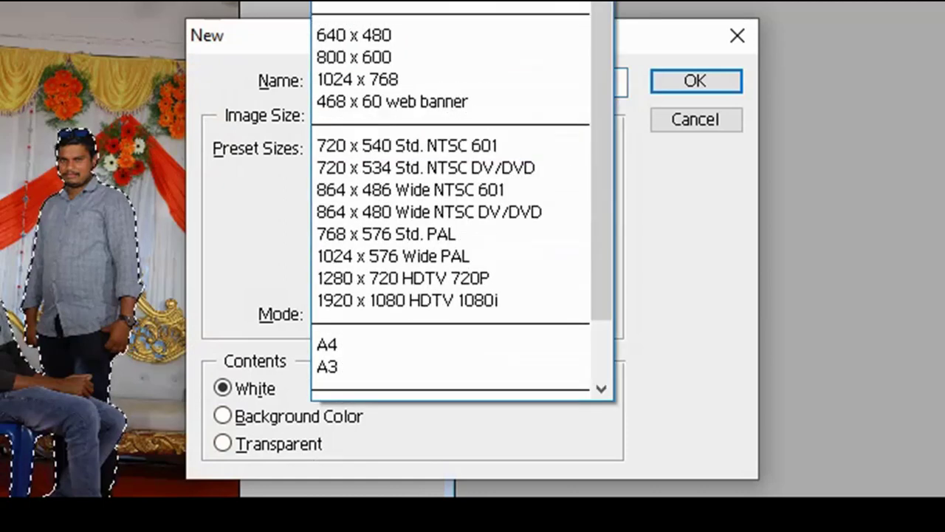
key("4")
key("Return")
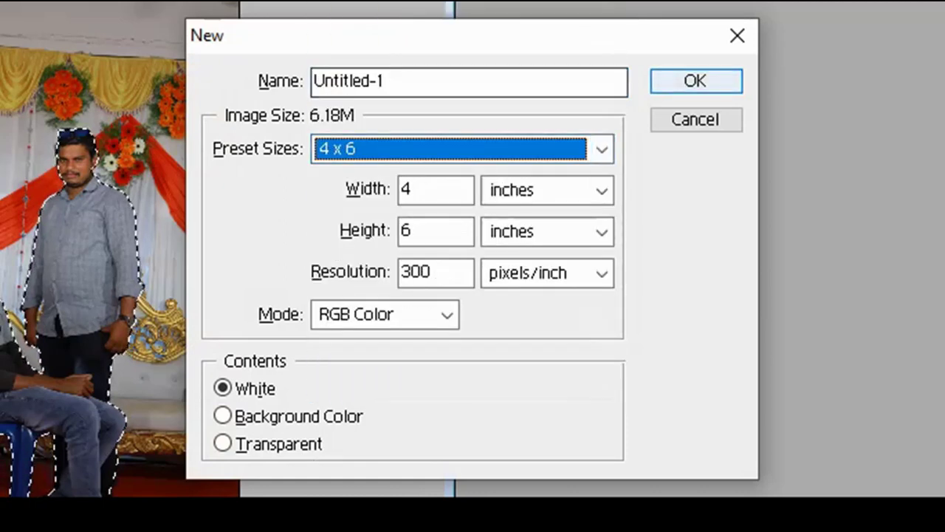
key("Return")
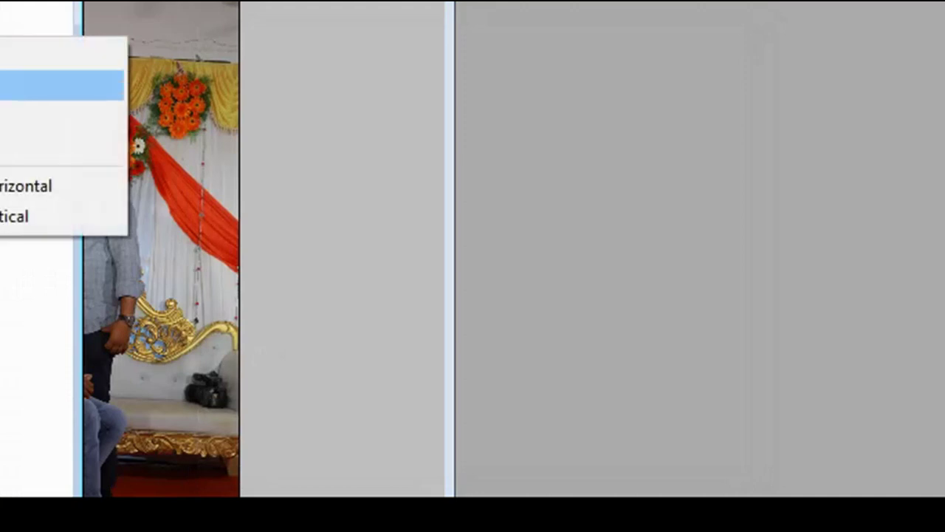
key("Return")
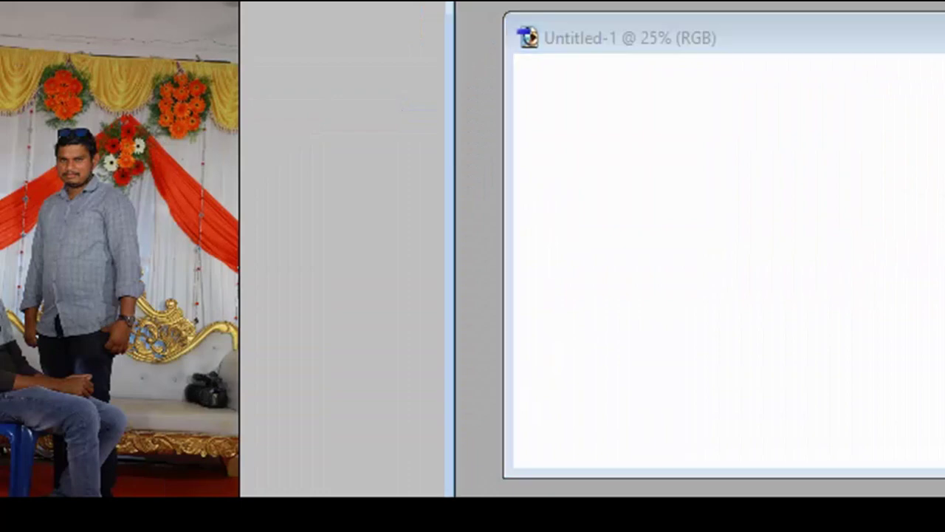
key("ctrl+BackSpace")
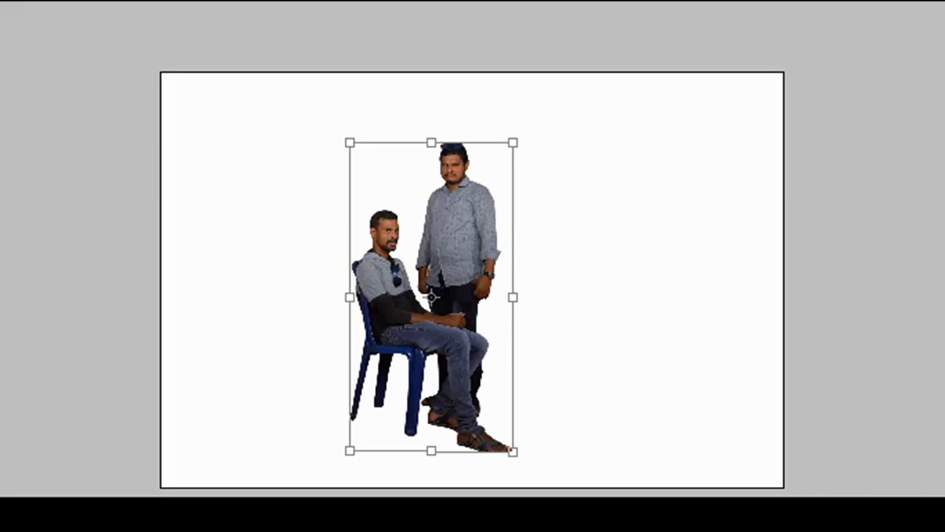
Commit the scaled-down men at the canvas's left, feet on the bottom edge.
key("Return")
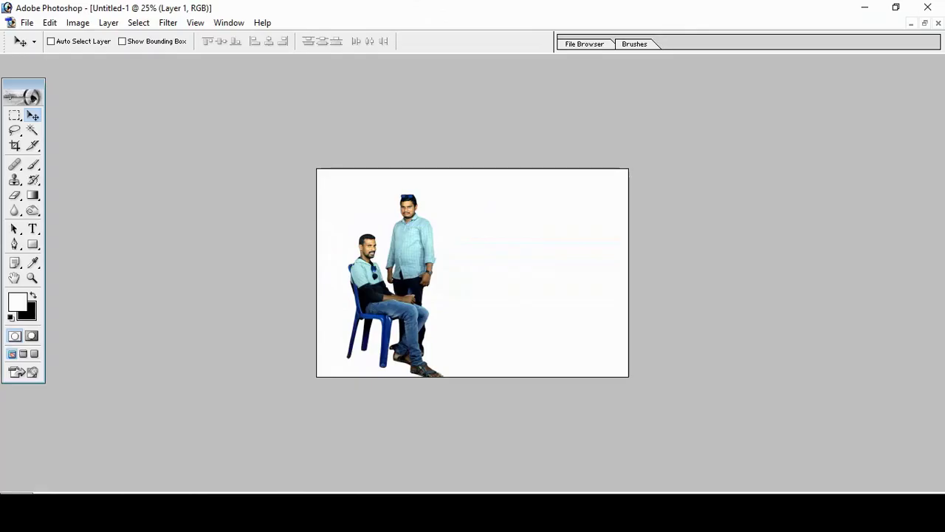
On the Background layer, turn a diagonal pen path into a 2.1-pixel feathered selection.
right_click(513, 253)
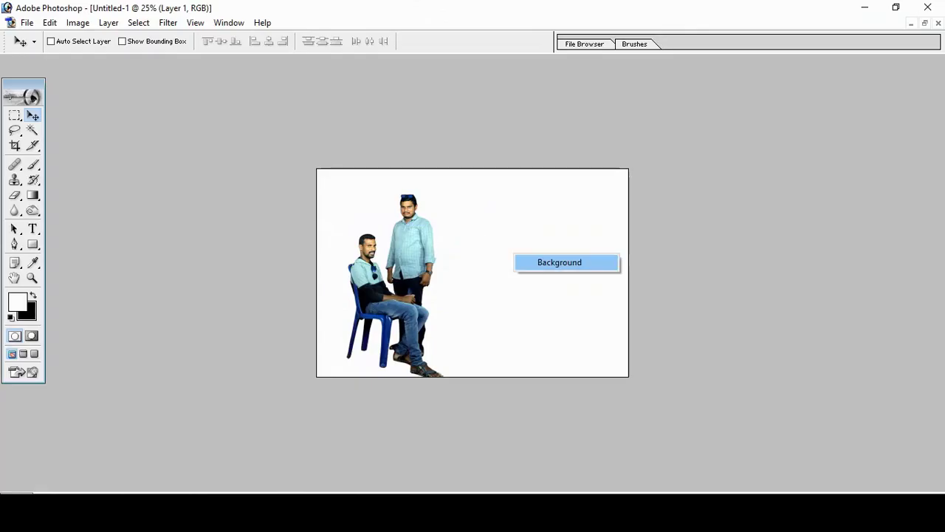
left_click(567, 263)
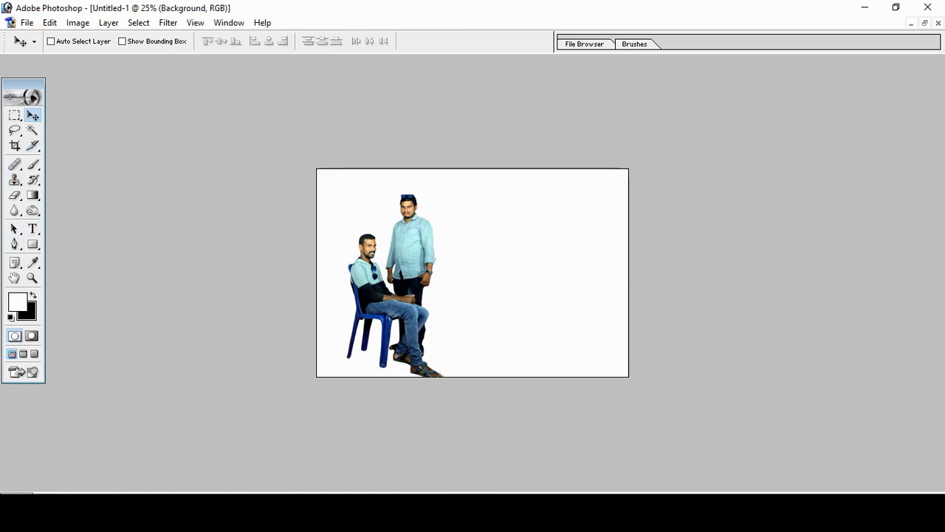
left_click(15, 244)
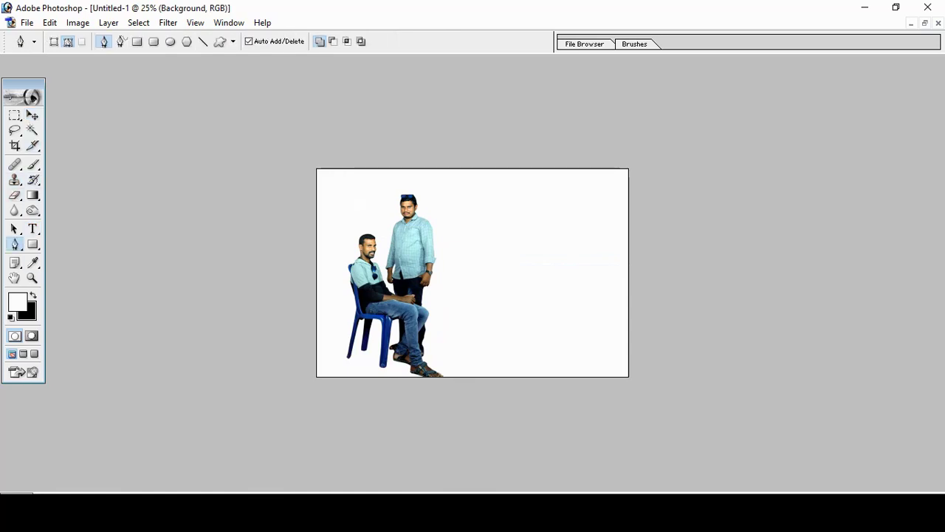
right_click(319, 252)
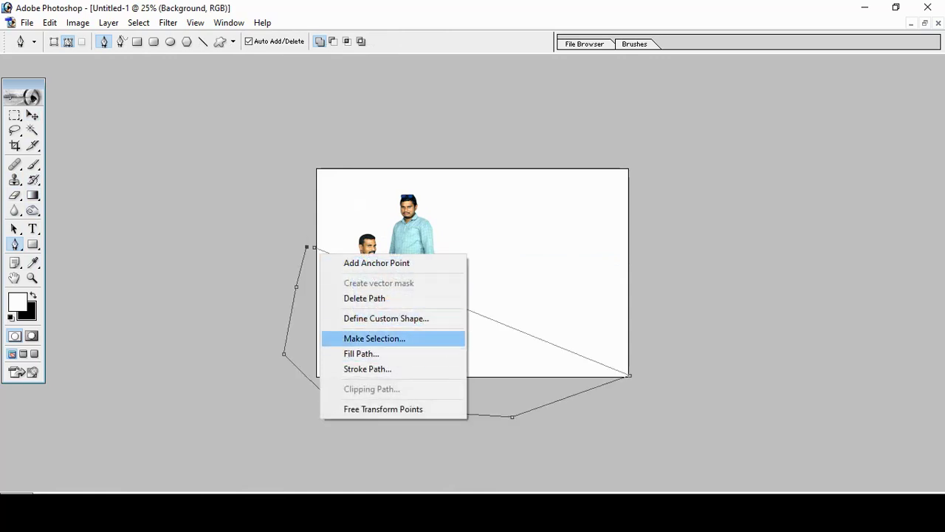
left_click(375, 338)
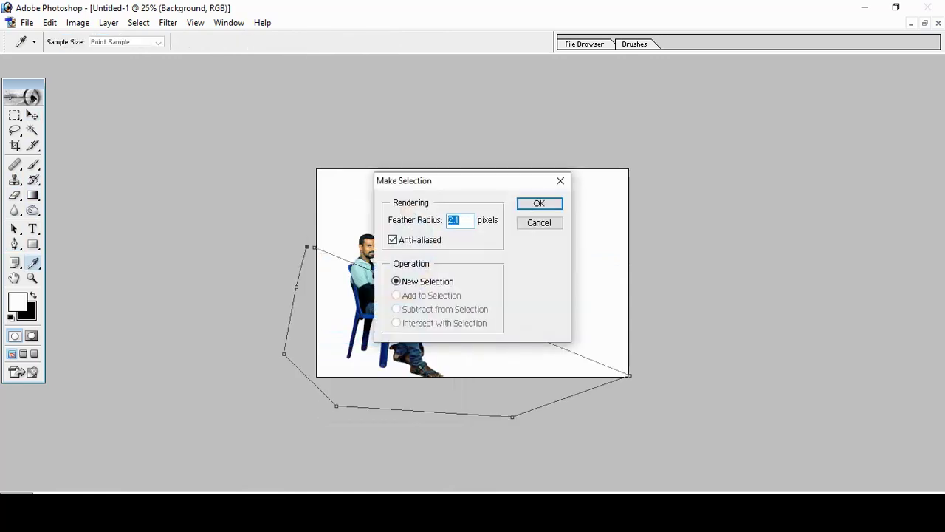
left_click(539, 222)
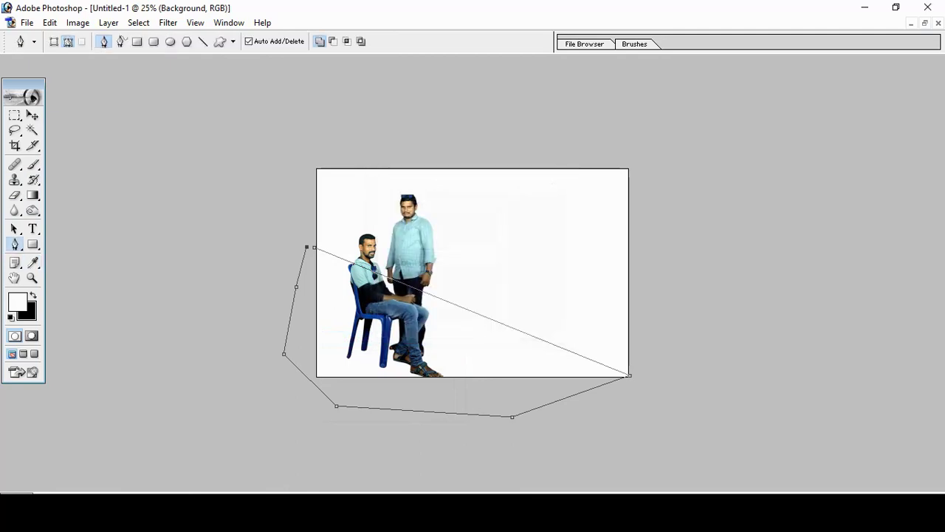
right_click(329, 275)
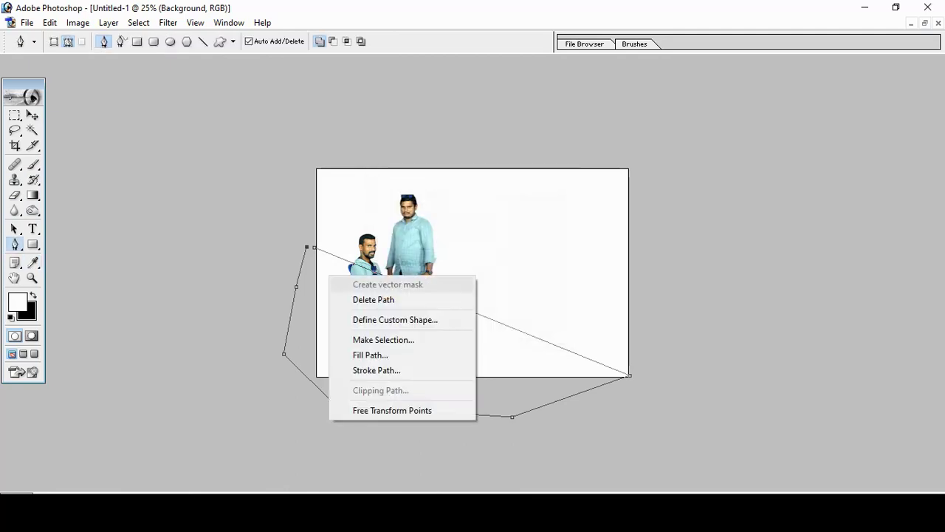
left_click(377, 339)
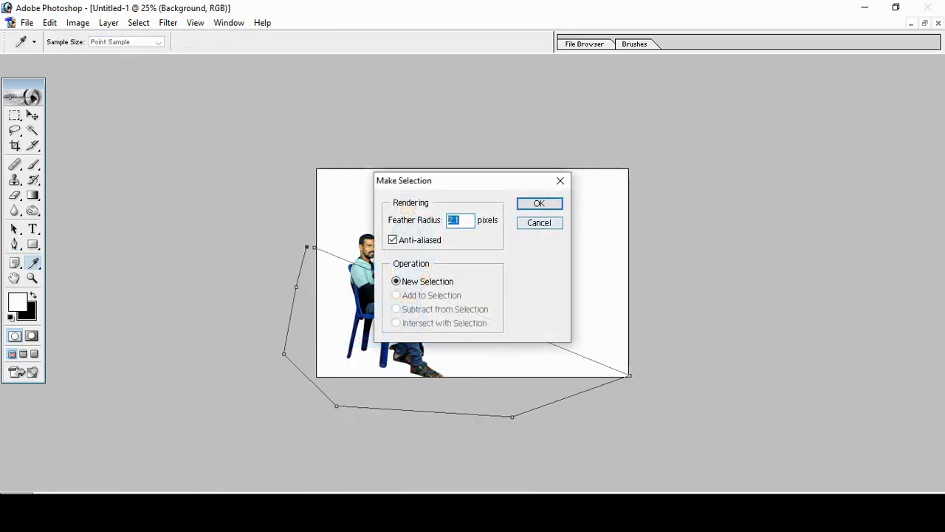
key("Return")
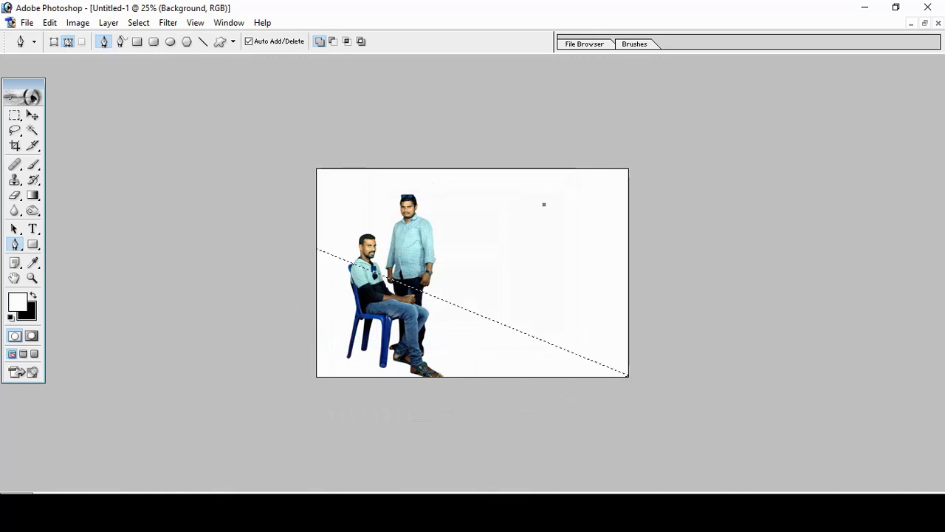
Set the background colour to light pink FFCCFF and fill the diagonal selection with it.
left_click(27, 311)
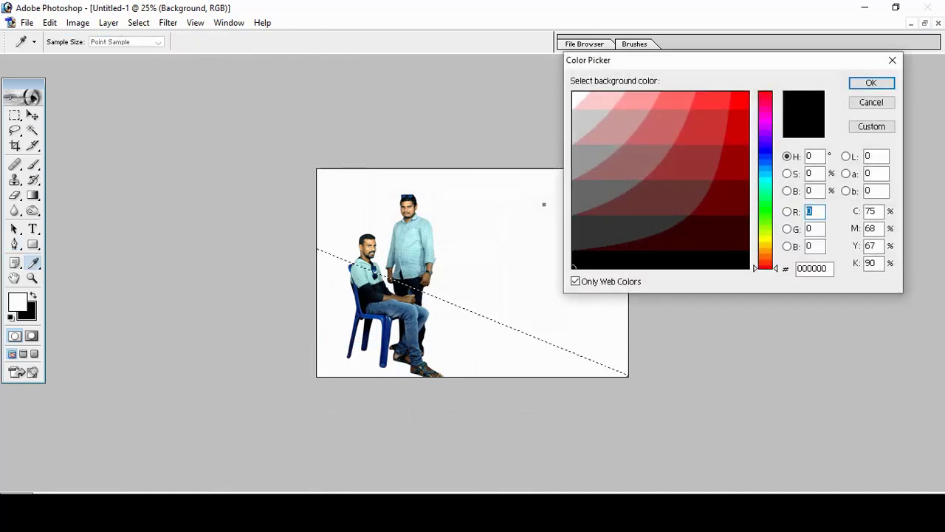
left_click(765, 116)
left_click(583, 96)
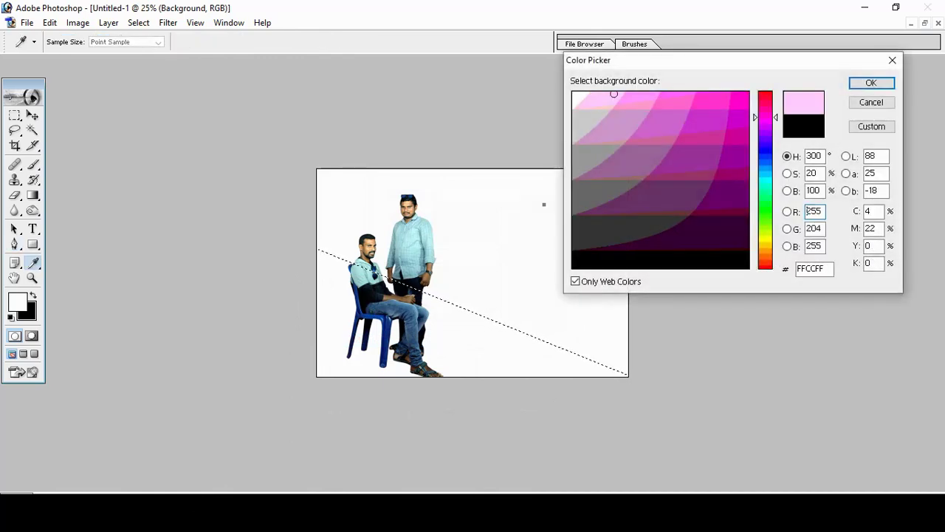
left_click(872, 83)
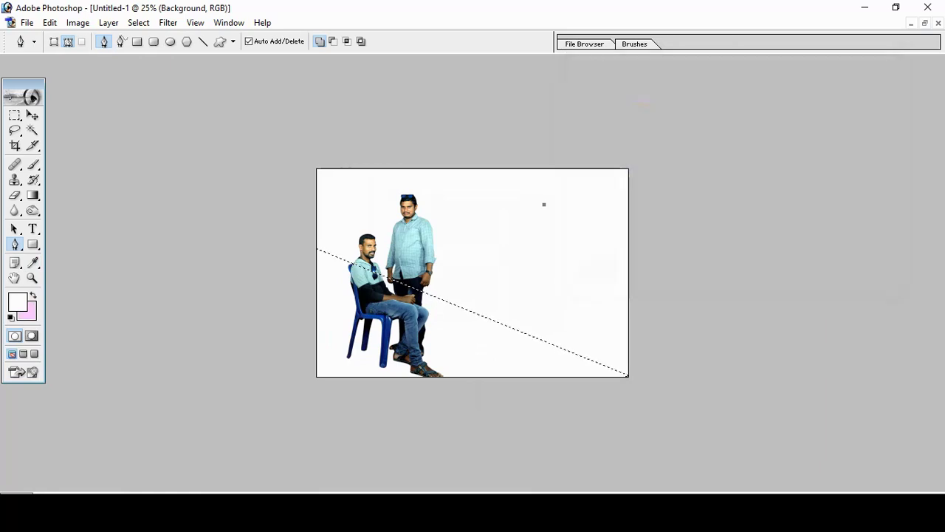
key("ctrl+BackSpace")
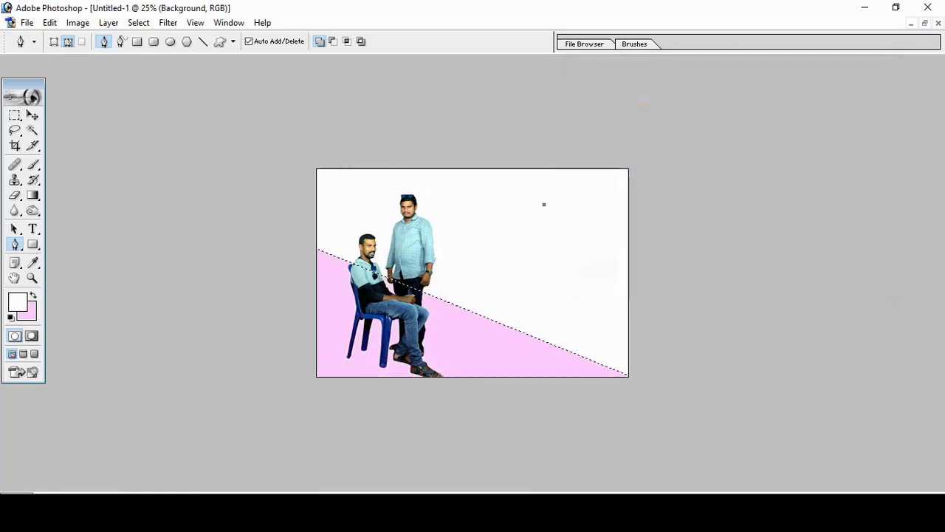
left_click(78, 22)
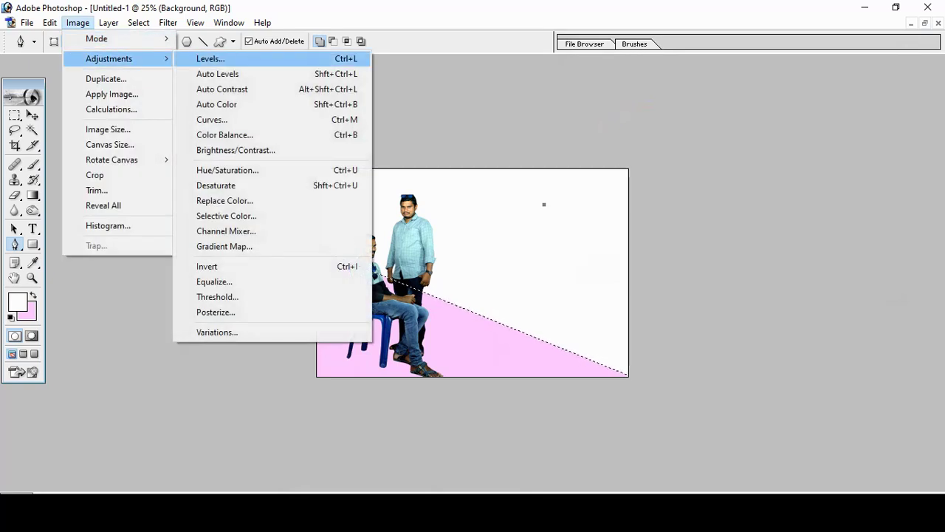
Apply a Levels adjustment with midtone gamma 1.40 to the pink area.
left_click(210, 58)
left_click_drag(729, 216, 707, 215)
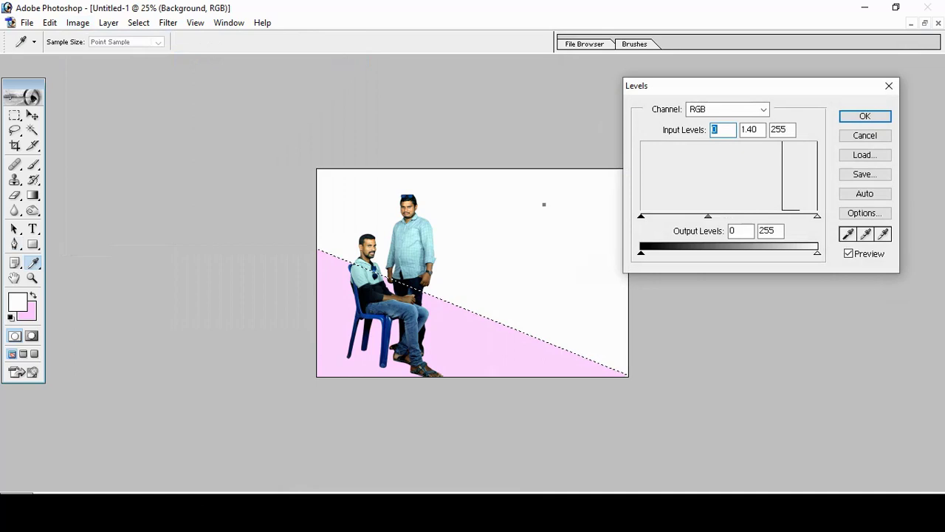
key("Tab")
key("Tab")
key("Tab")
key("Return")
key("p")
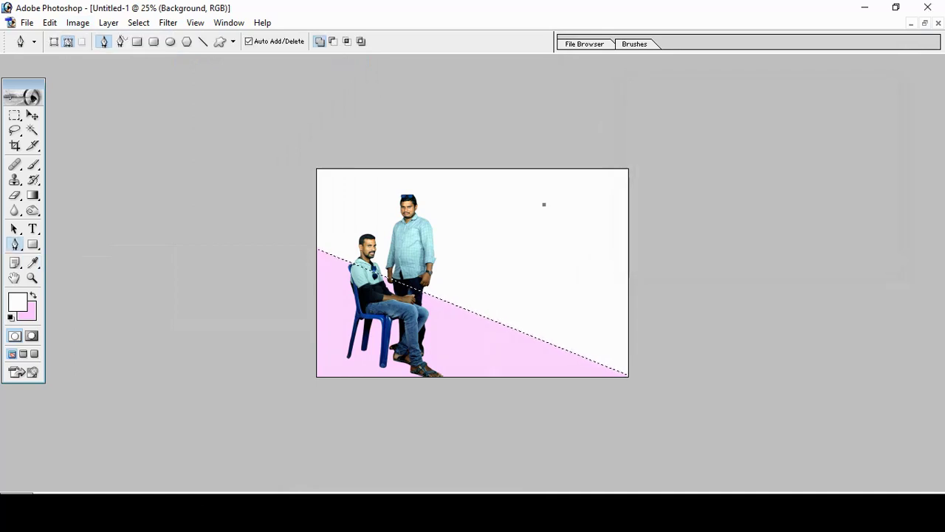
Deselect the diagonal selection and return to the Move tool.
key("m")
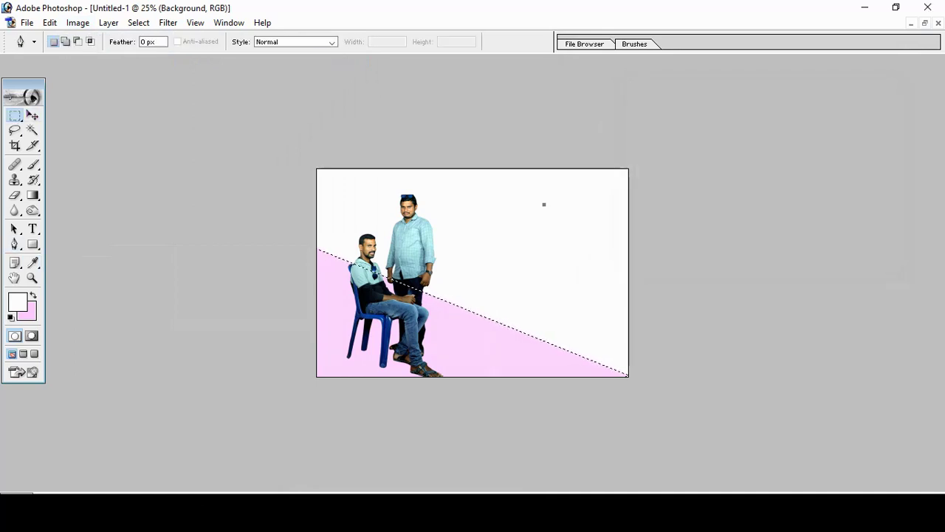
right_click(544, 205)
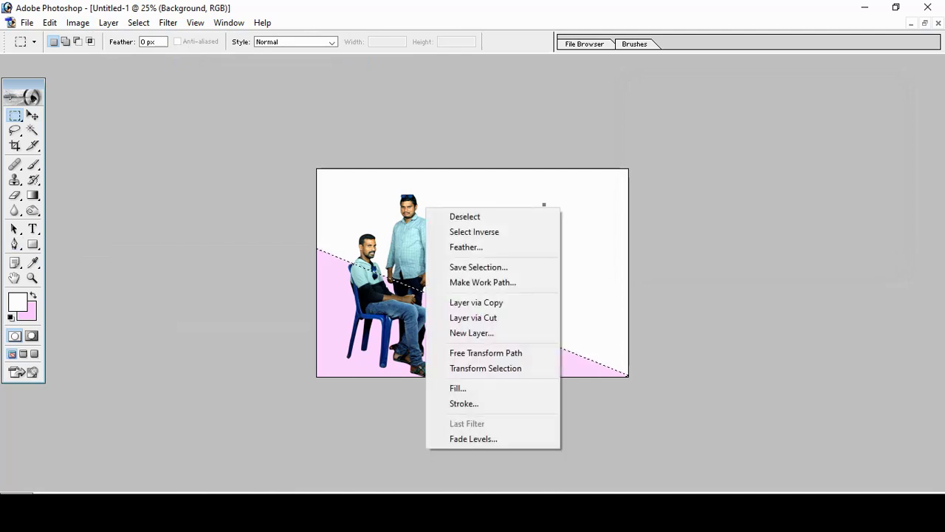
key("Down")
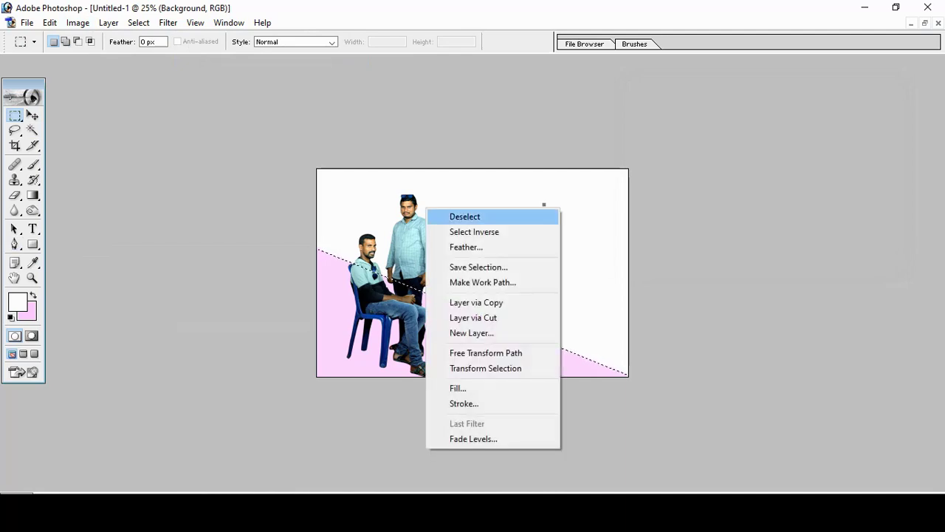
key("Return")
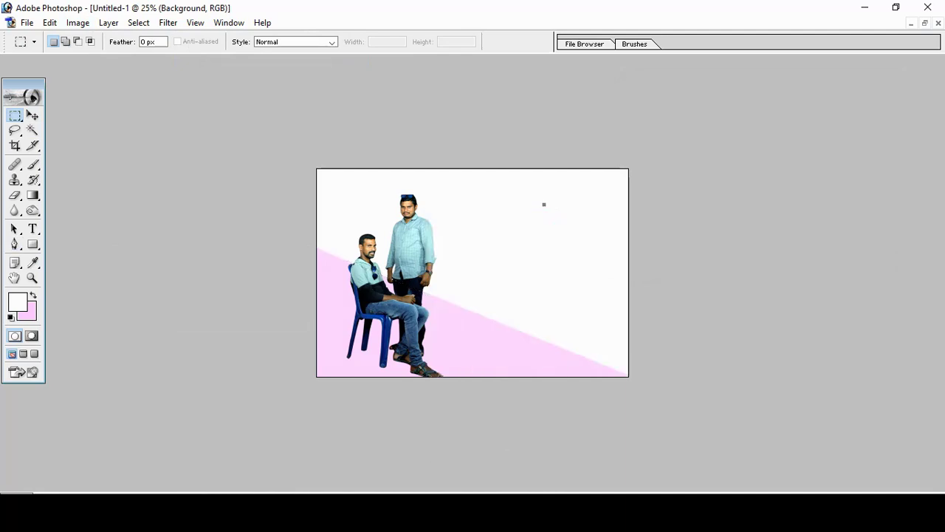
key("v")
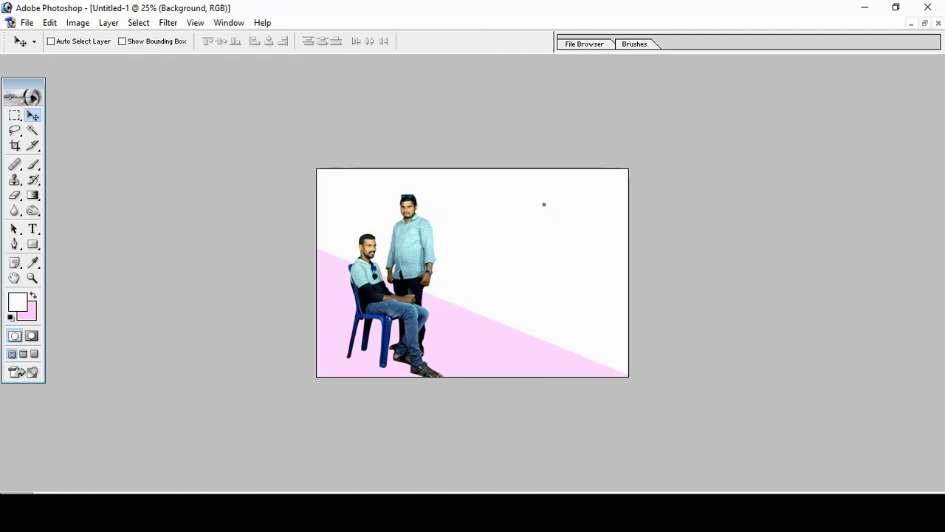
Zoom in to 50% and pick Layer 1 from the canvas's layer list.
key("ctrl+plus")
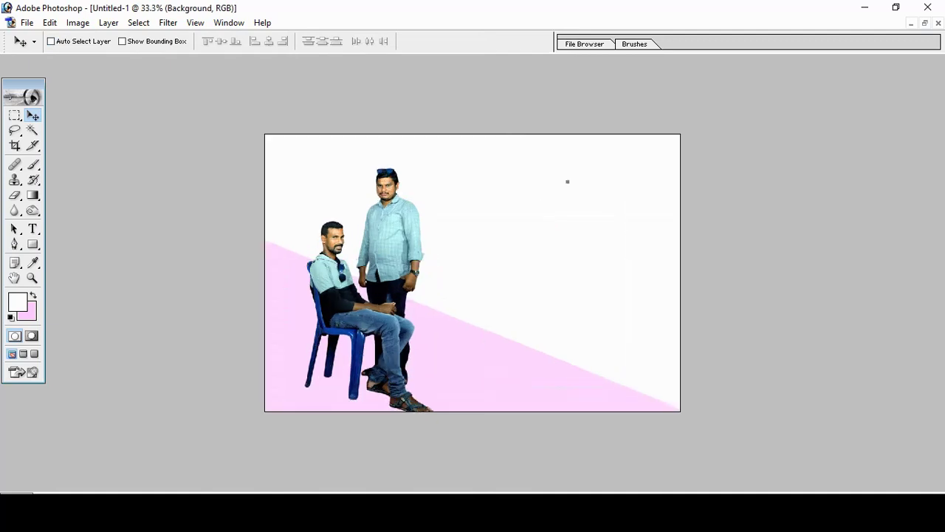
key("ctrl+plus")
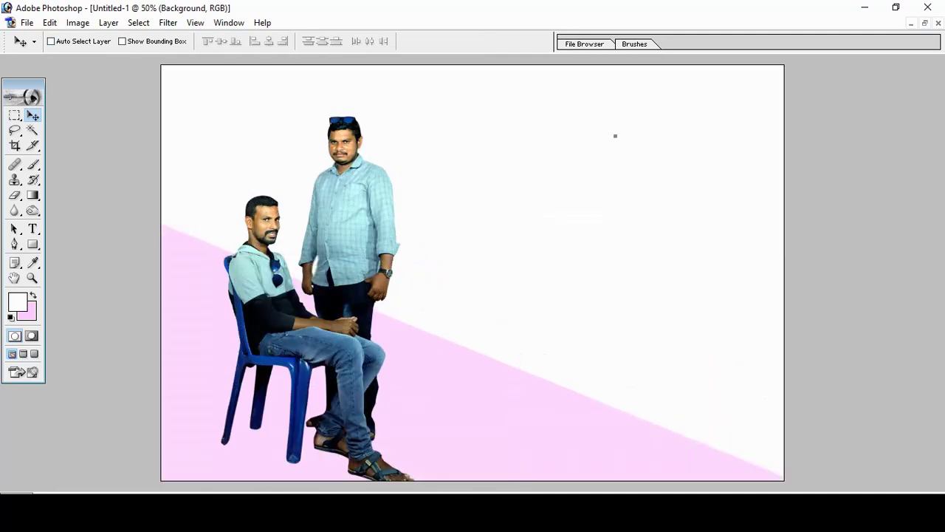
right_click(354, 220)
left_click(399, 227)
right_click(352, 220)
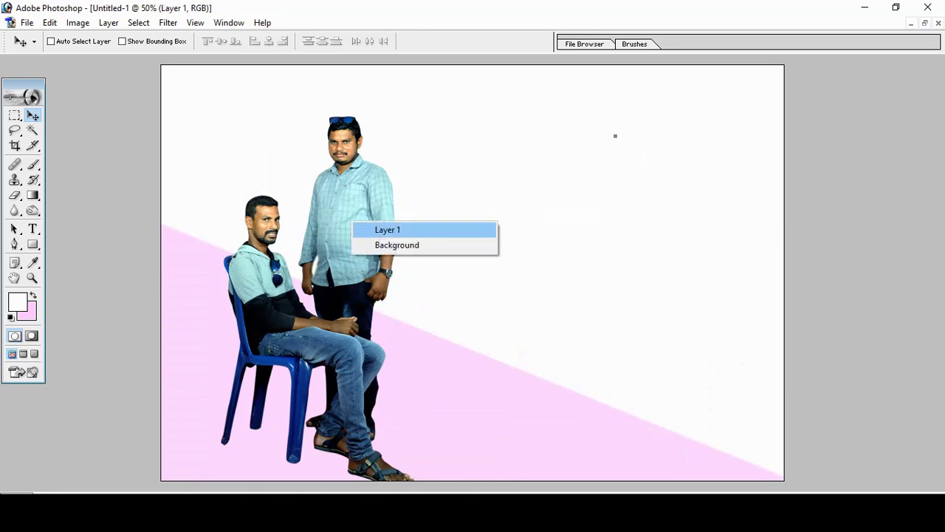
left_click(396, 228)
right_click(353, 225)
left_click(392, 232)
right_click(350, 233)
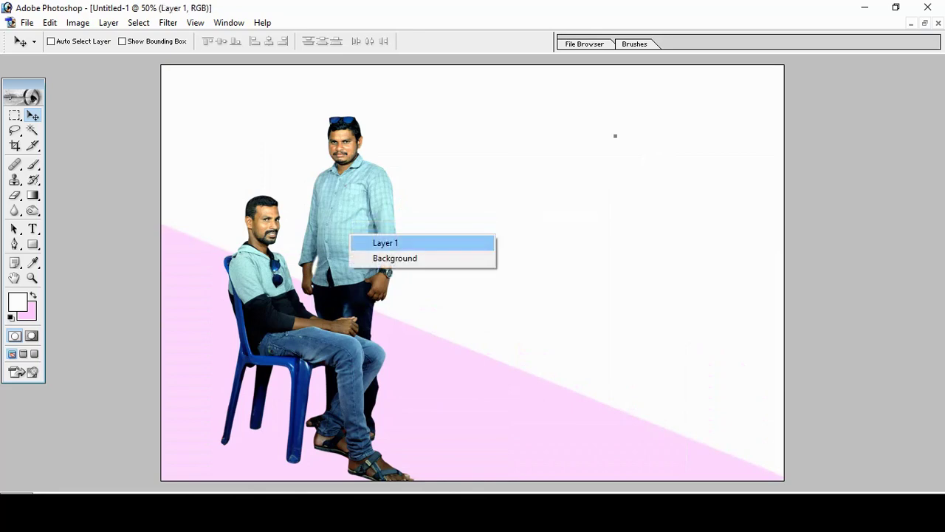
left_click(384, 242)
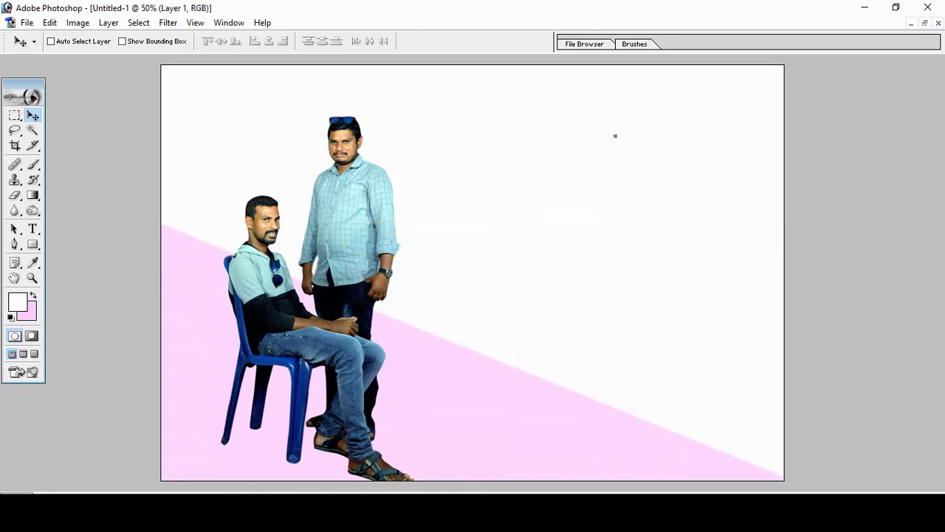
Show the Layers panel with Layer 1 active above Background, zoomed out to 33.3%.
key("F7")
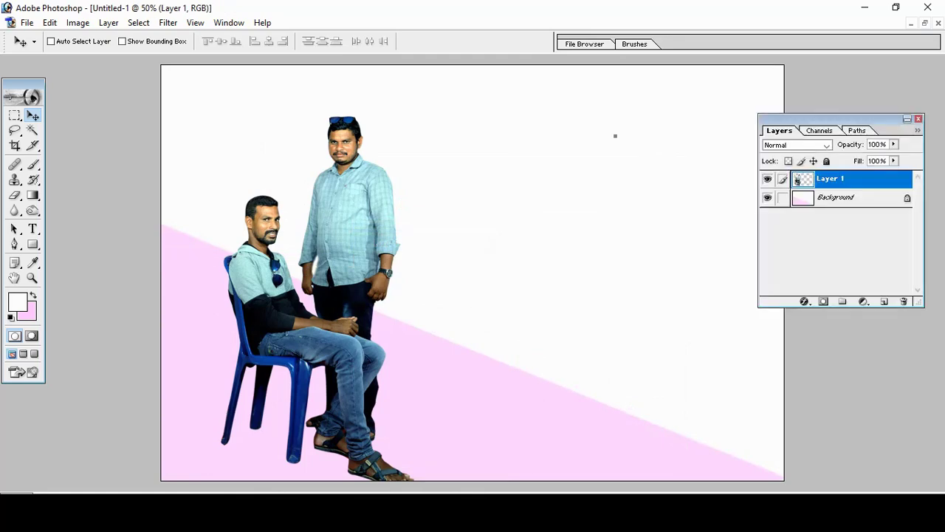
left_click(835, 197)
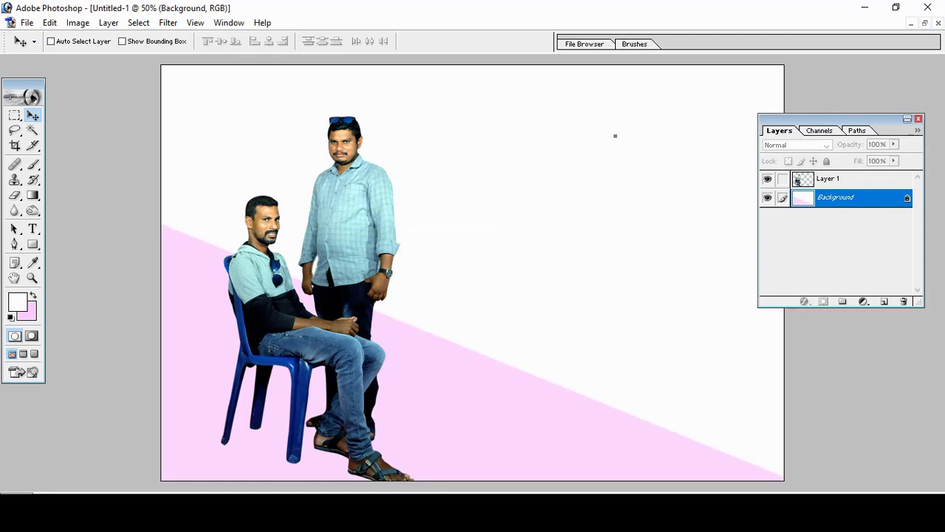
left_click(797, 180)
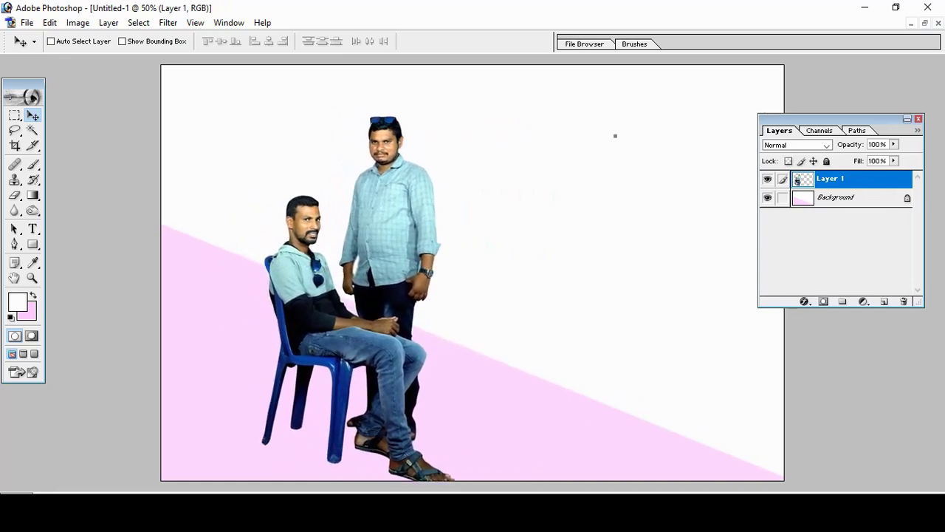
key("ctrl+minus")
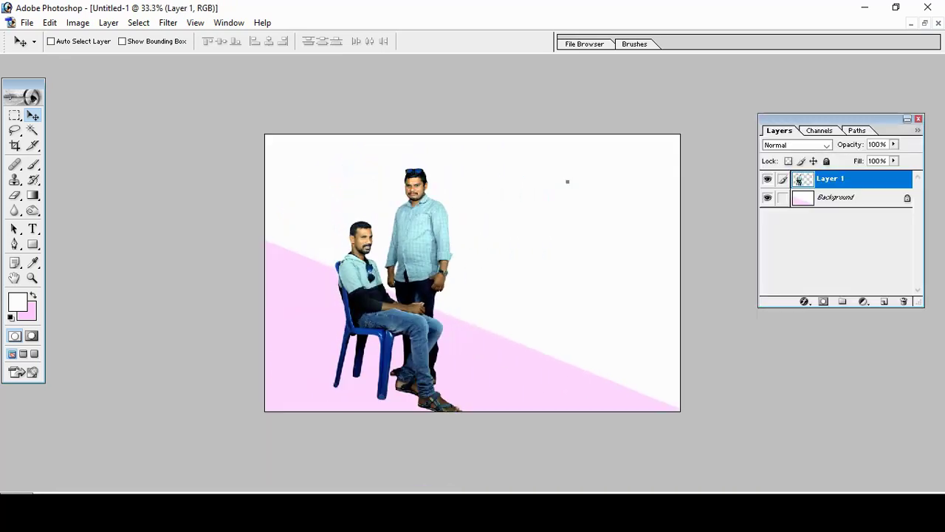
Duplicate Layer 1 as 'Layer 1 copy' and start Free Transform on the copy.
right_click(798, 180)
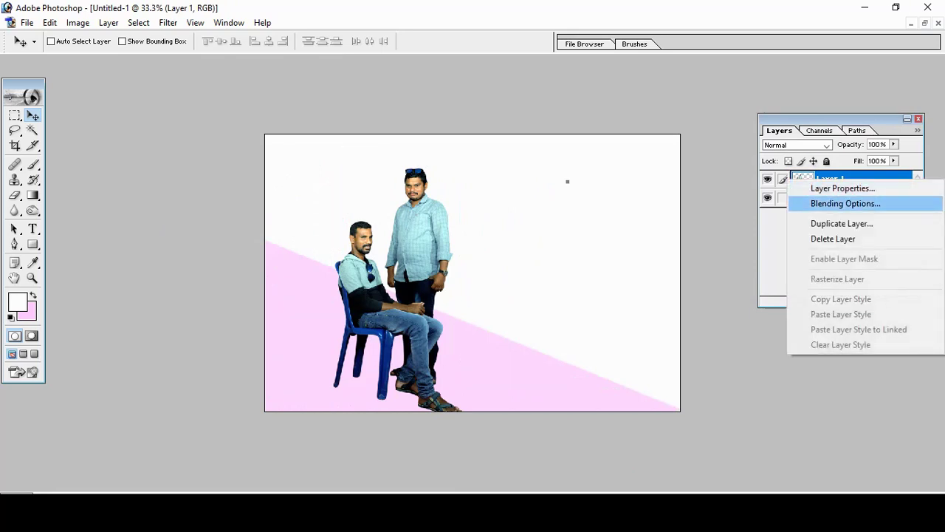
left_click(842, 223)
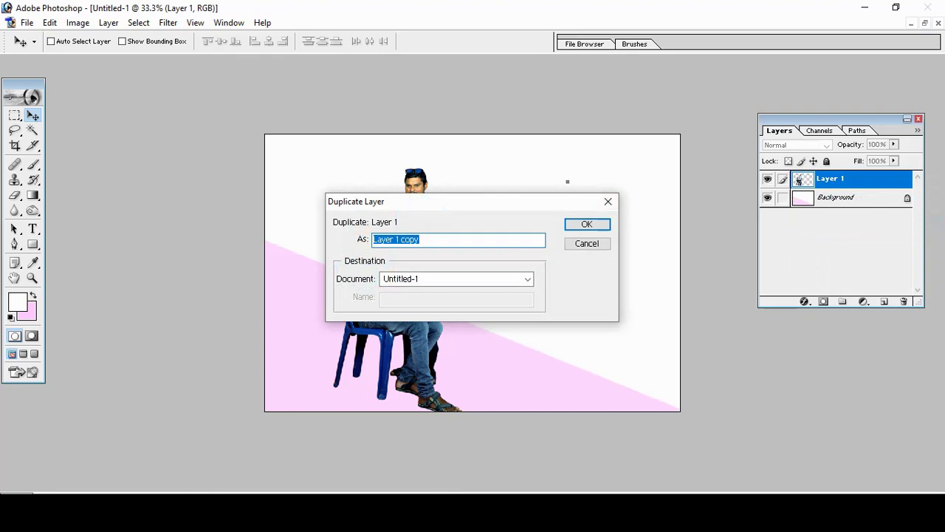
left_click(591, 223)
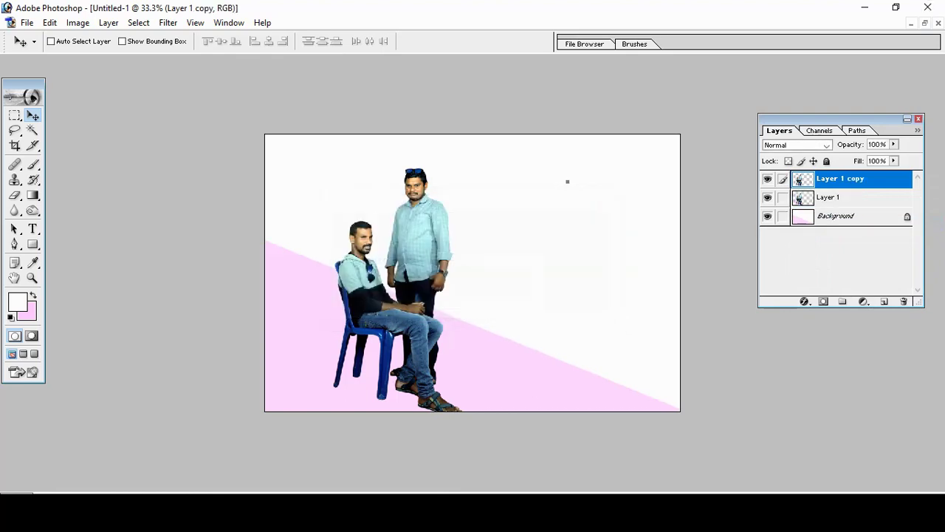
key("ctrl+t")
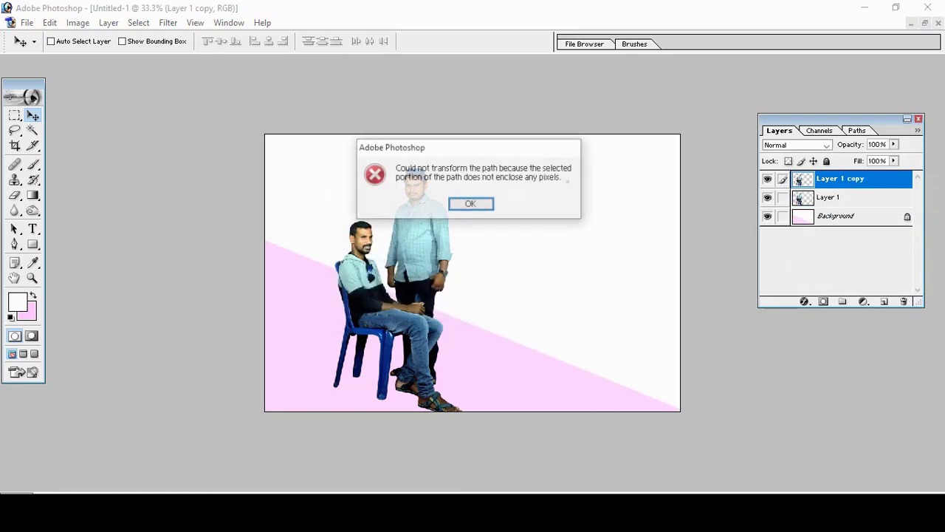
key("Return")
key("ctrl+t")
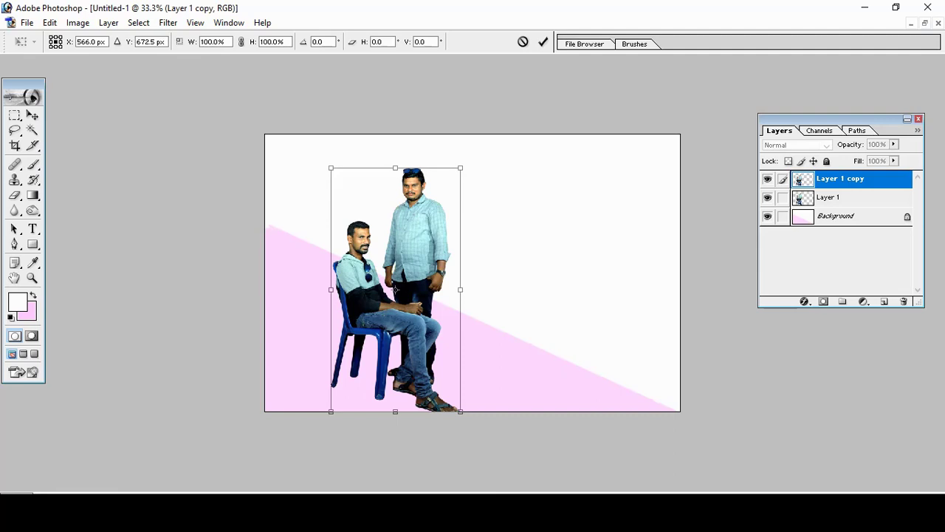
Distort Layer 1 copy into a smaller, tapered version, then move Layer 1 above it.
right_click(397, 222)
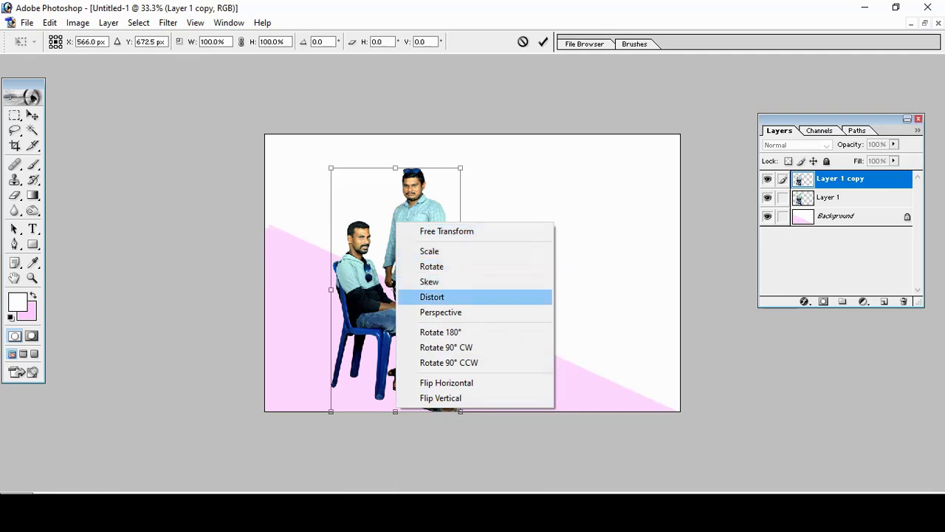
left_click(443, 296)
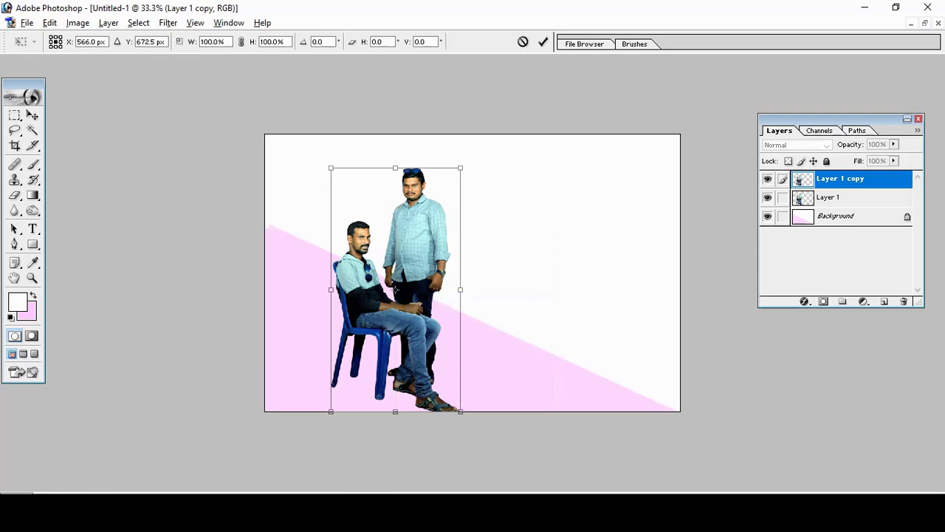
left_click_drag(460, 169, 433, 168)
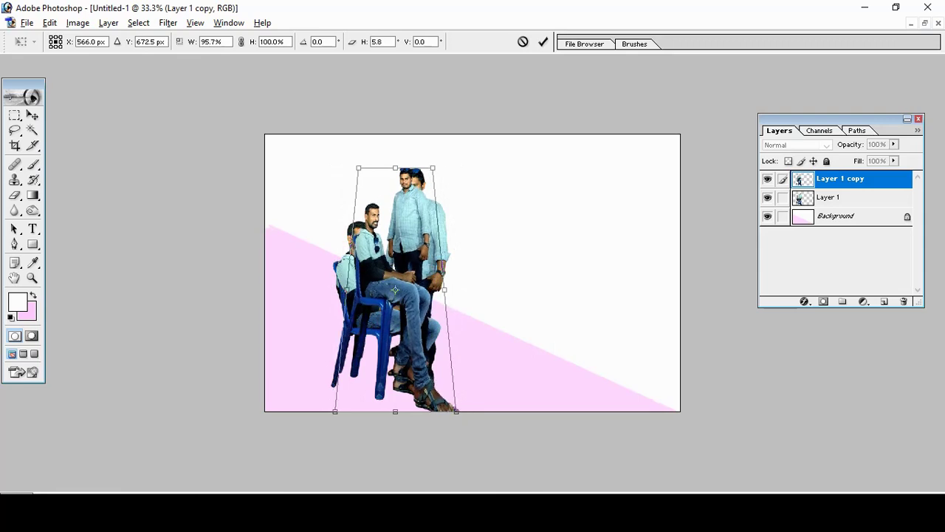
left_click_drag(460, 411, 455, 363)
key("ctrl+z")
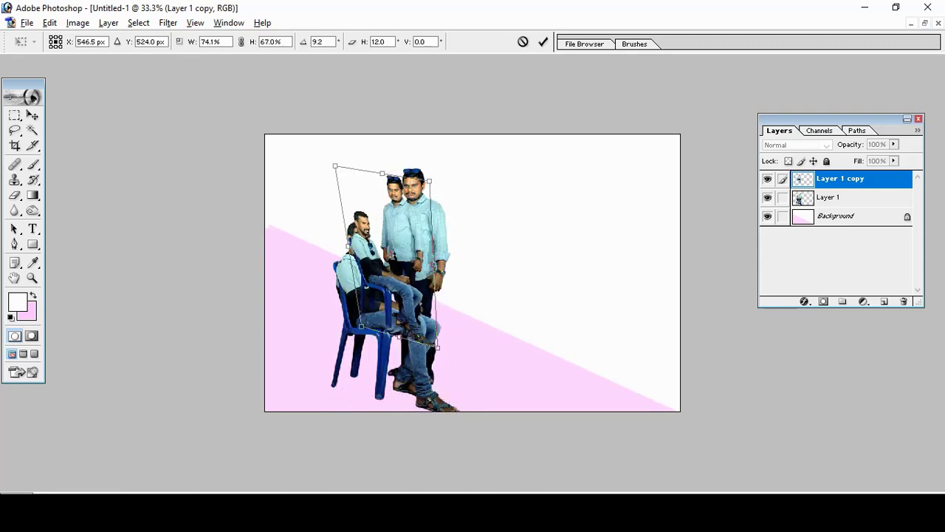
left_click_drag(392, 259, 383, 255)
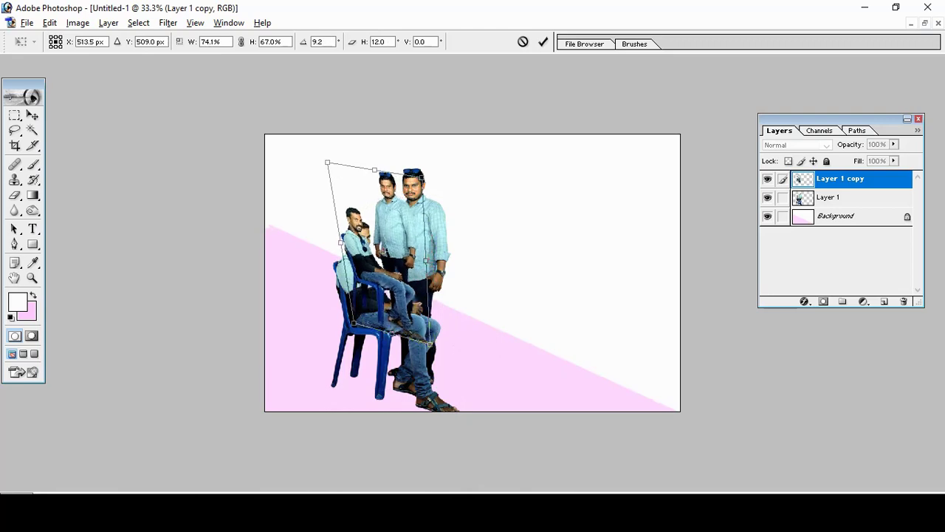
key("Return")
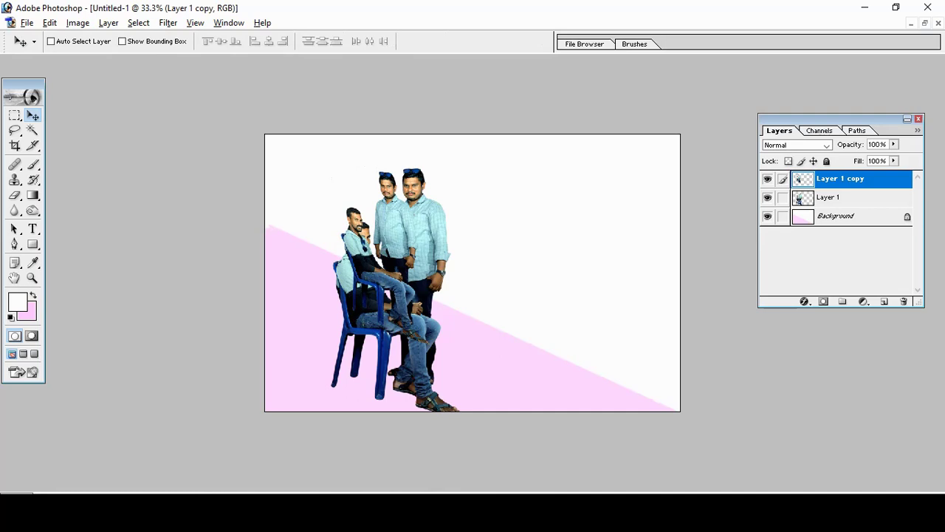
left_click_drag(799, 199, 798, 181)
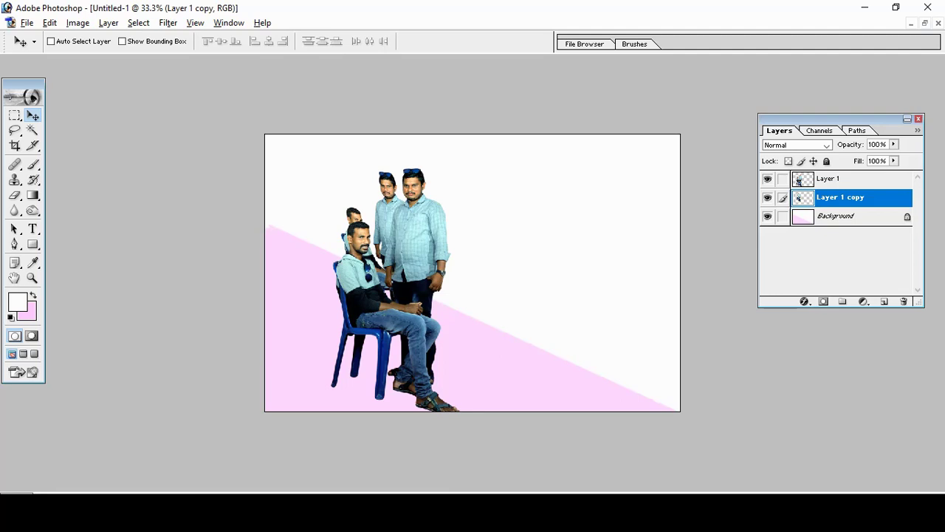
Shift Layer 1 copy, then distort it taller and leaning left behind the originals.
mouse_move(355, 222)
left_mouse_down()
mouse_move(330, 212)
mouse_move(336, 234)
left_mouse_up()
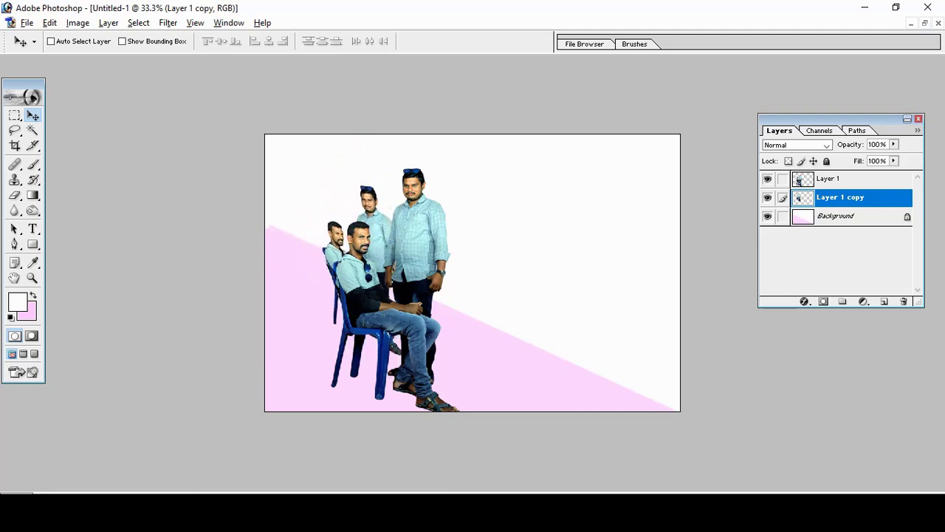
key("ctrl+t")
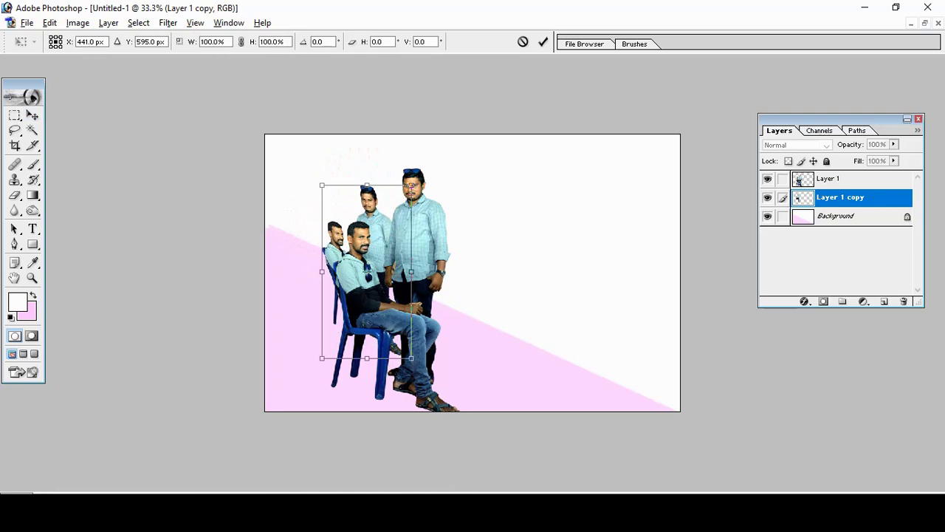
key("Down")
key("Down")
key("Down")
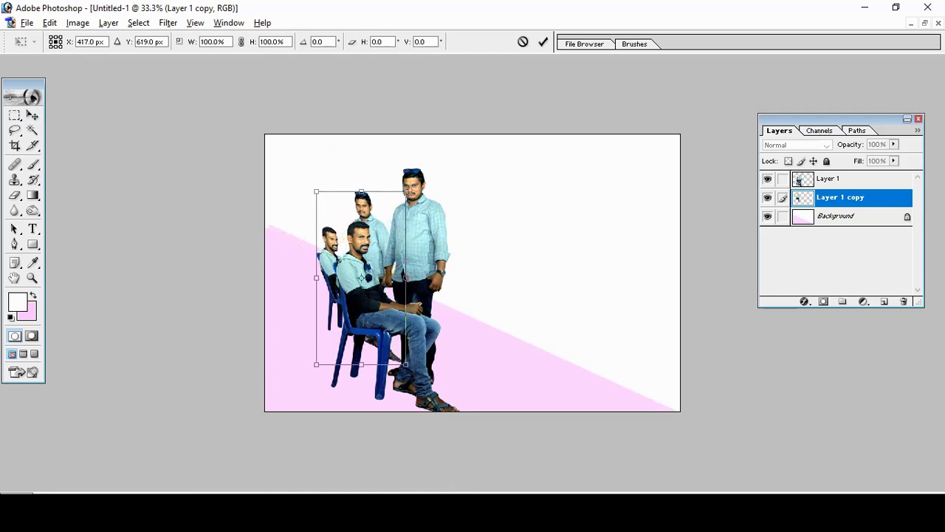
key("Down")
key("Down")
key("Down")
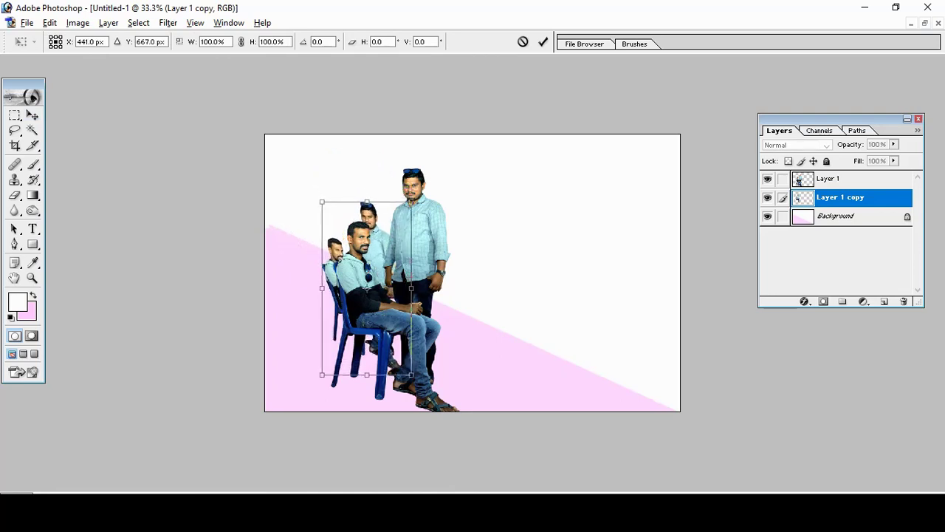
right_click(395, 304)
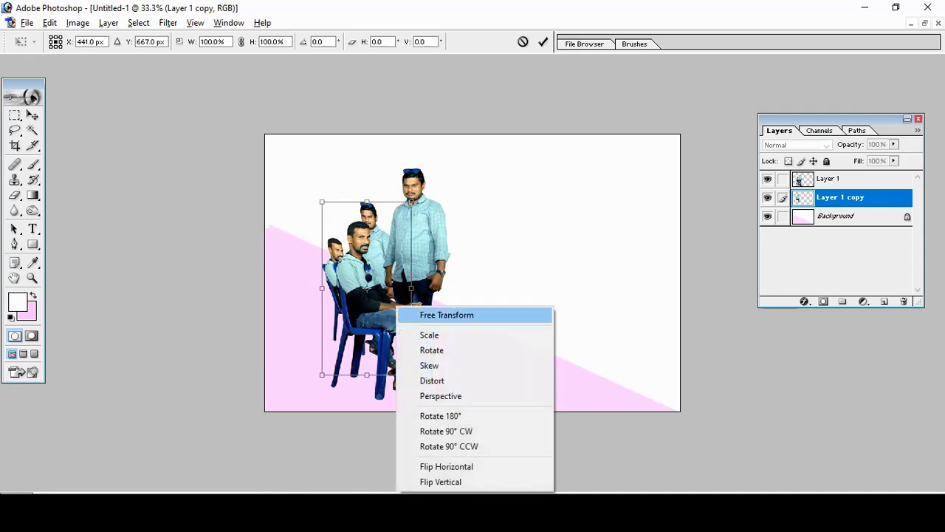
left_click(432, 380)
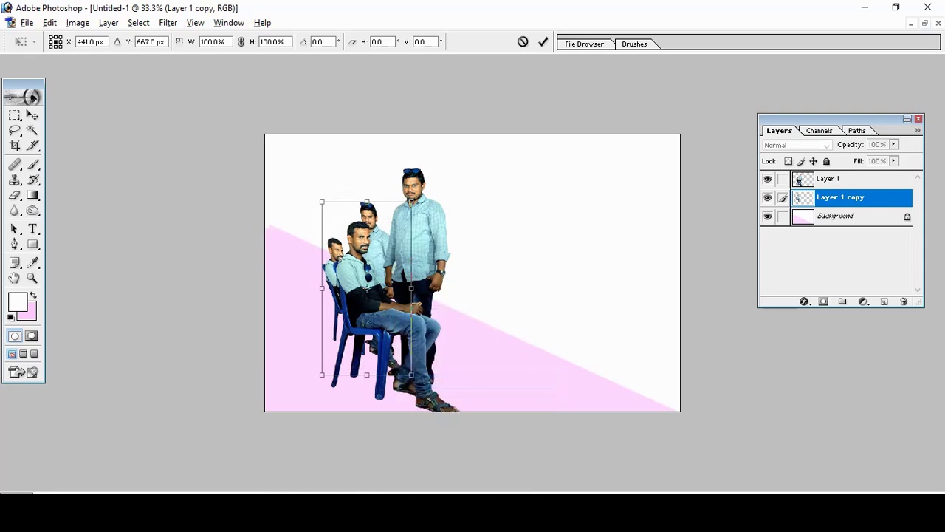
left_click_drag(415, 377, 427, 393)
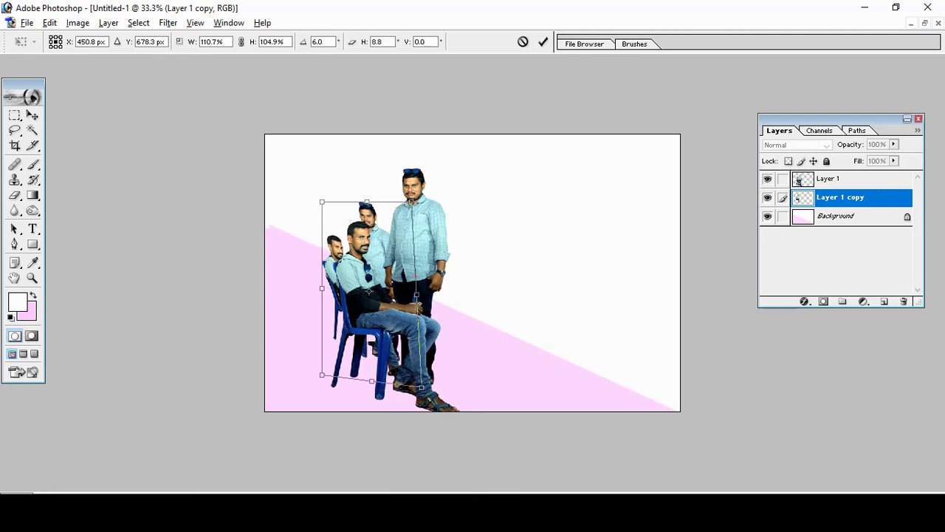
mouse_move(419, 298)
left_mouse_down()
mouse_move(390, 316)
mouse_move(361, 318)
left_mouse_up()
mouse_move(357, 225)
left_mouse_down()
mouse_move(345, 161)
mouse_move(323, 180)
mouse_move(329, 185)
left_mouse_up()
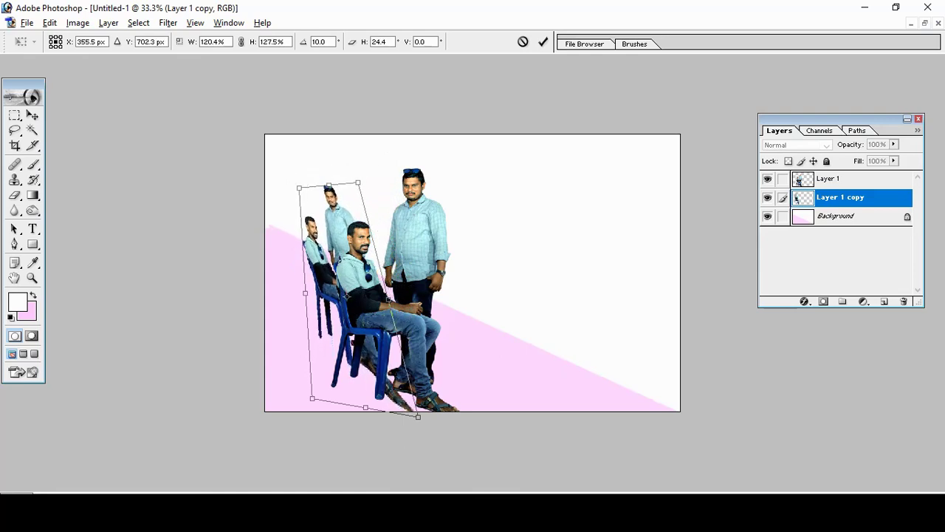
key("Return")
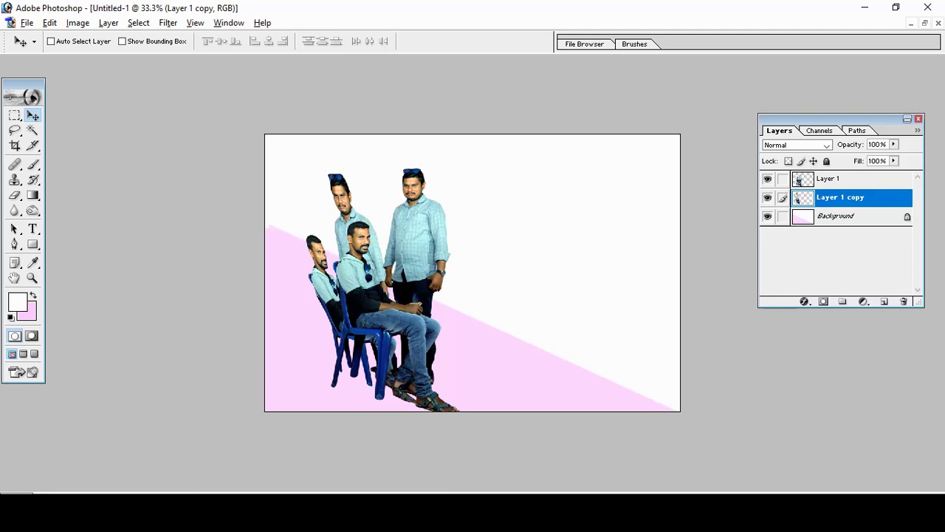
Undo the last edit and distort the copied figures, slanting and stretching two corners.
key("ctrl+alt+z")
key("ctrl+alt+z")
key("ctrl+alt+z")
key("ctrl+t")
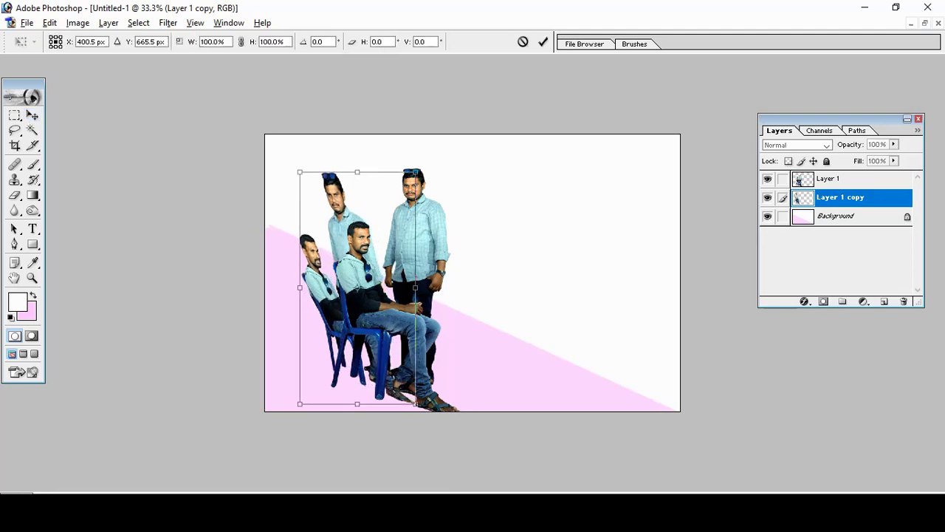
right_click(344, 216)
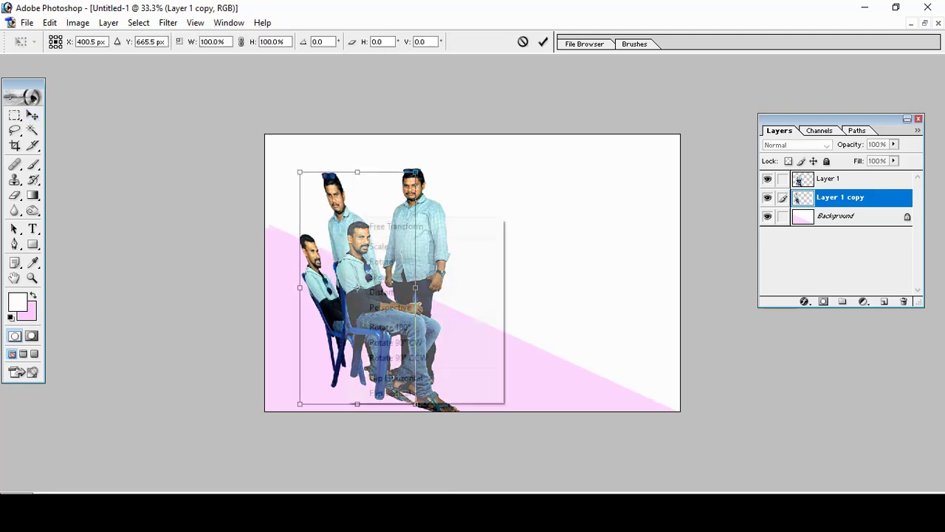
left_click(355, 291)
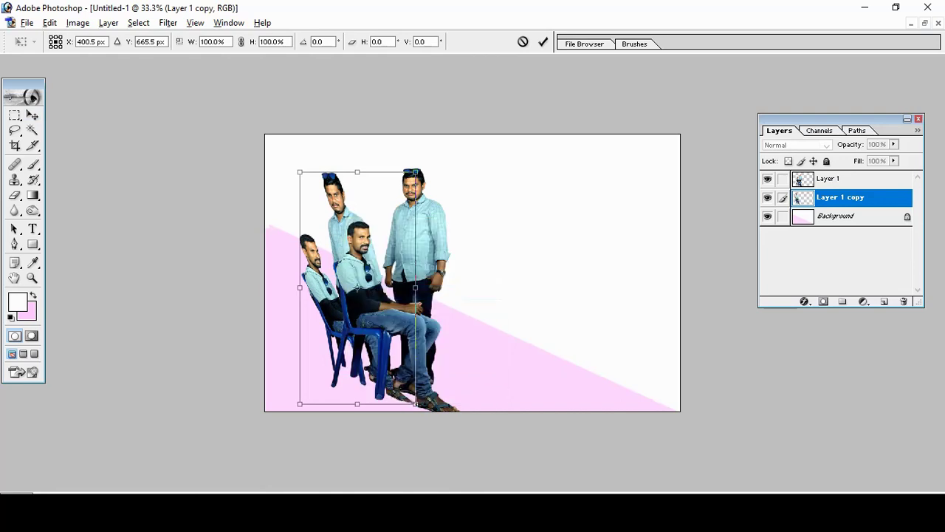
left_click_drag(299, 404, 315, 393)
left_click_drag(415, 172, 400, 183)
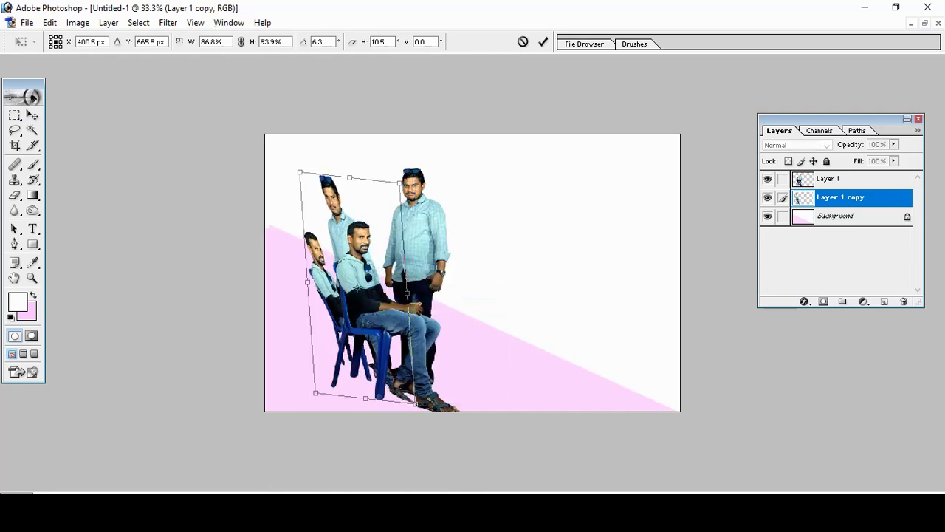
Narrow and tilt the distorted copy back behind the chair, apply it, and nudge it up-right.
left_click_drag(300, 172, 326, 175)
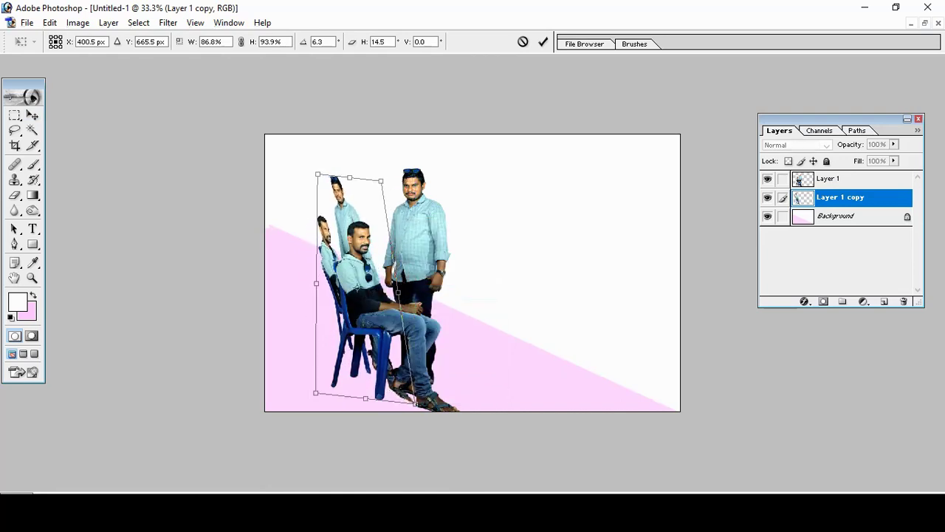
left_click_drag(357, 287, 347, 287)
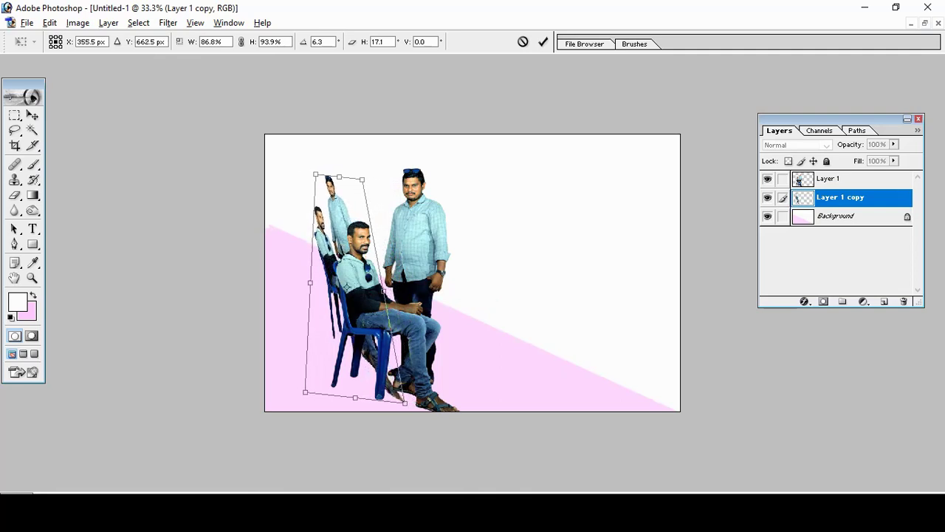
left_click_drag(404, 403, 393, 370)
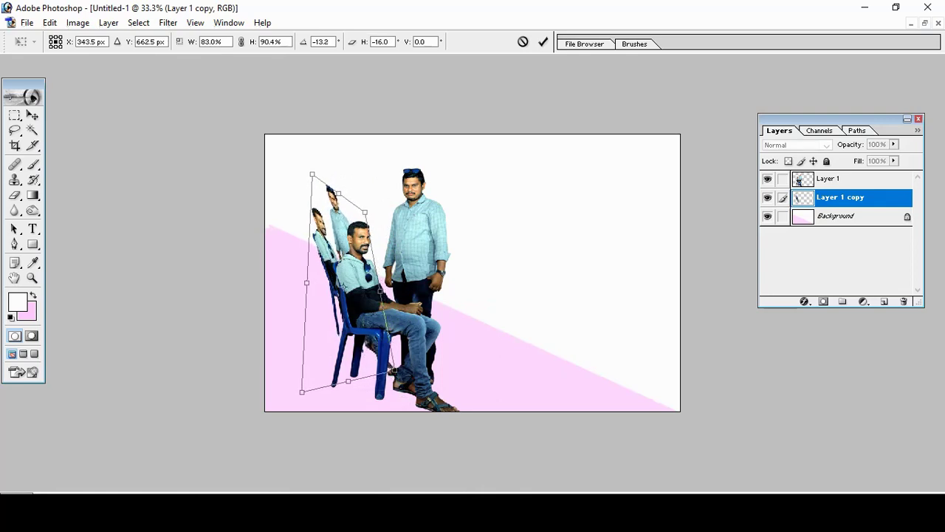
key("Return")
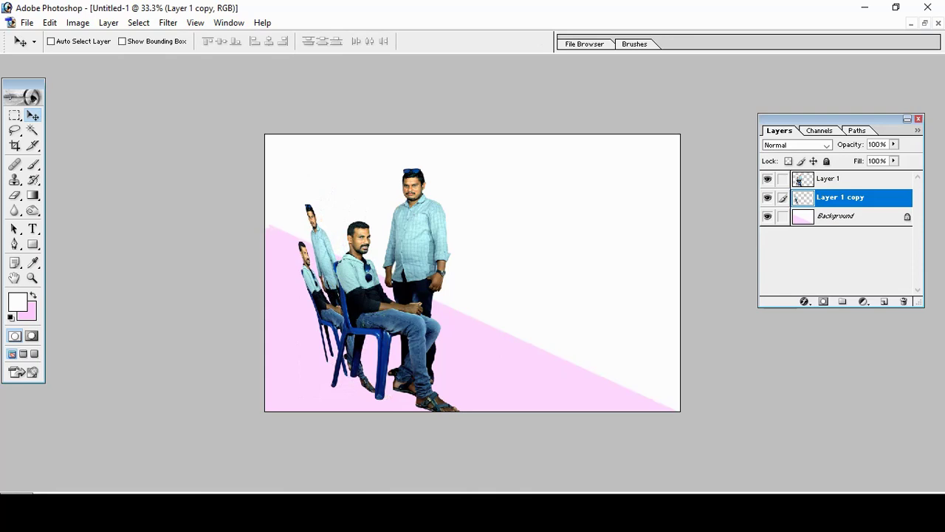
key("shift+Up")
key("shift+Right")
key("shift+Up")
key("shift+Right")
key("shift+Up")
key("shift+Right")
key("shift+Up")
key("shift+Right")
key("shift+Up")
key("shift+Right")
key("shift+Right")
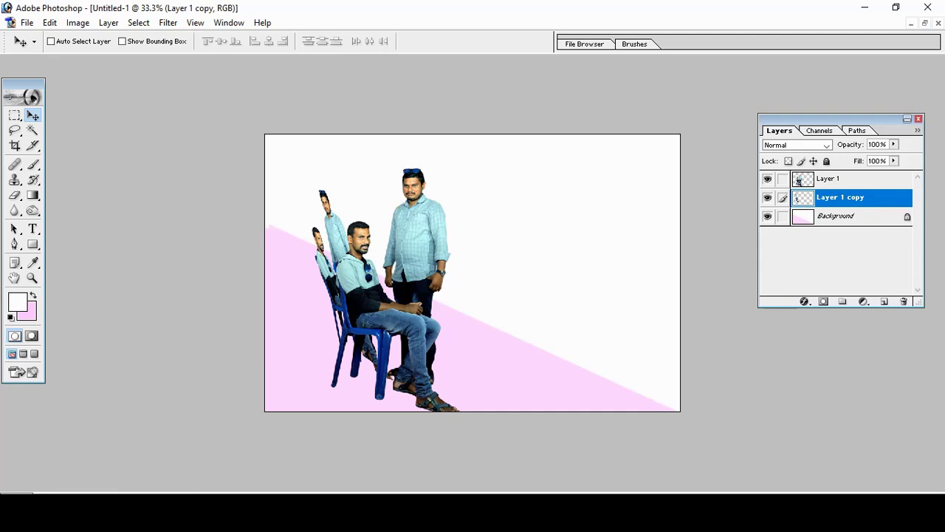
left_click(798, 180, "ctrl")
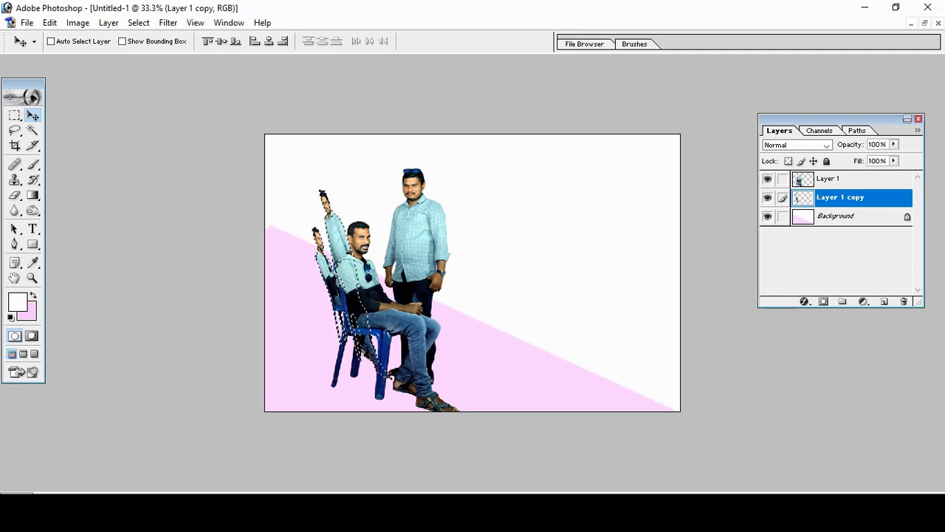
key("ctrl+d")
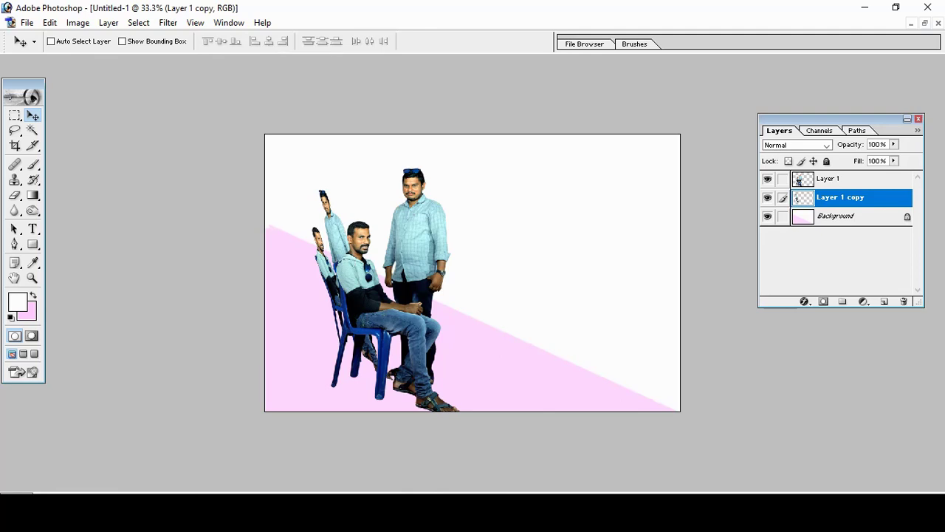
key("alt+bracketleft")
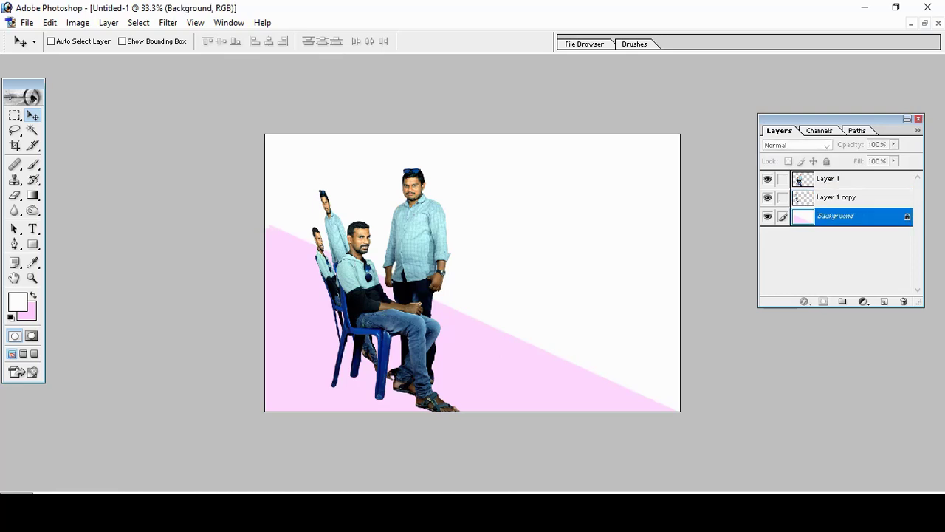
key("alt+bracketright")
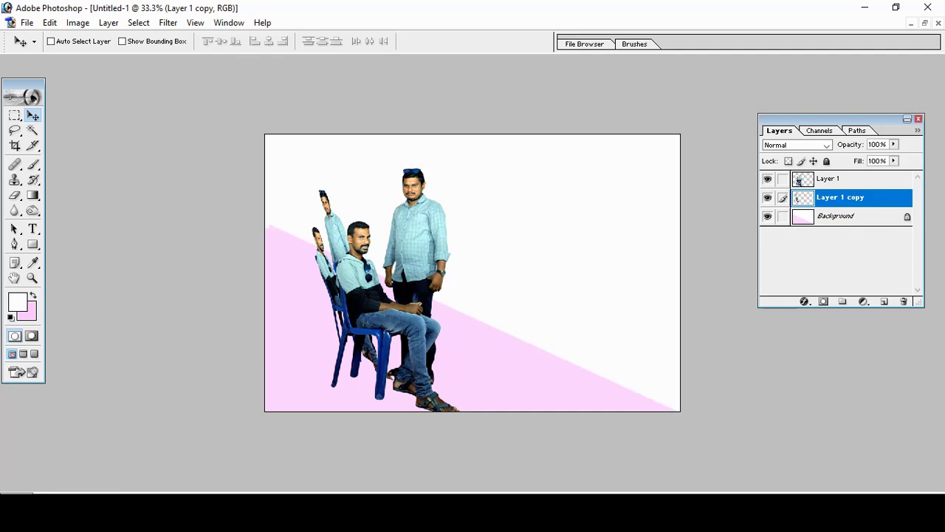
Load Layer 1 copy's outline, make the background colour black, and fill the selection with it.
left_click(798, 180, "ctrl")
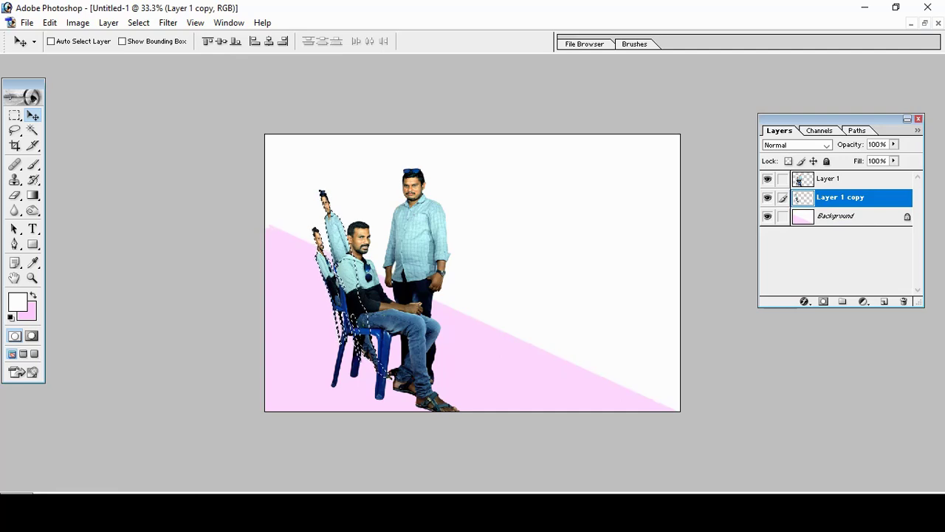
left_click(33, 262)
left_click(17, 302)
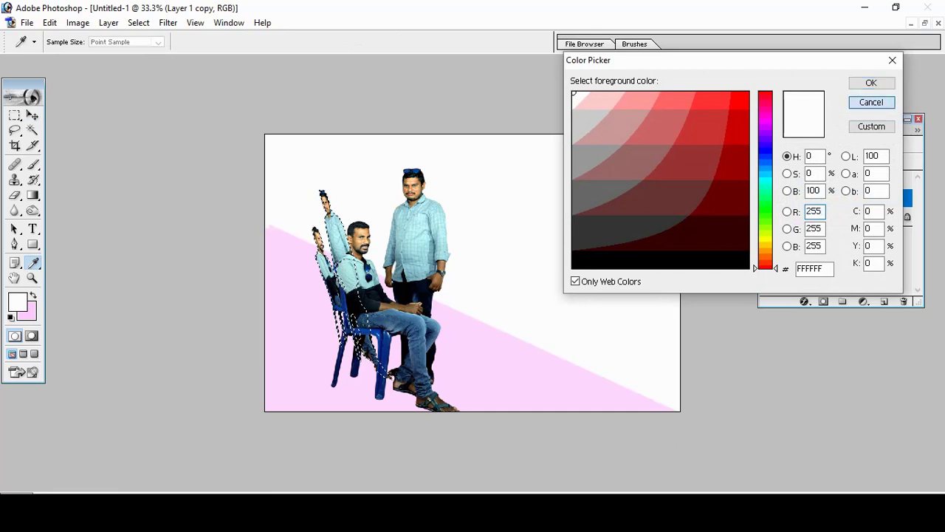
left_click(871, 102)
key("v")
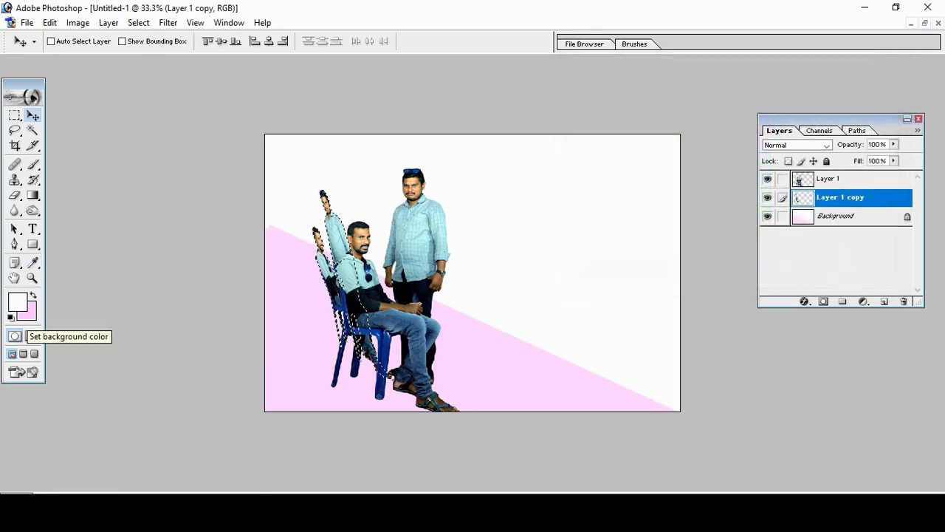
left_click(28, 314)
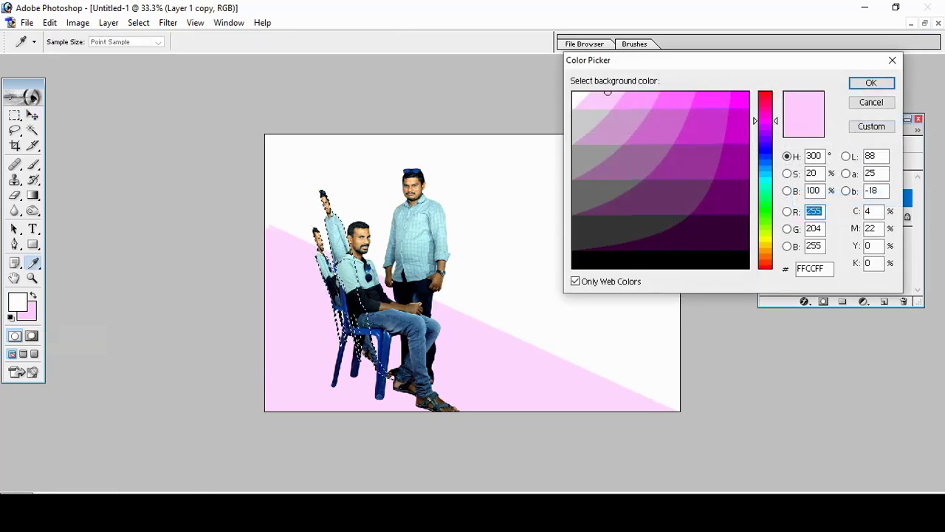
left_click(584, 259)
key("Return")
key("v")
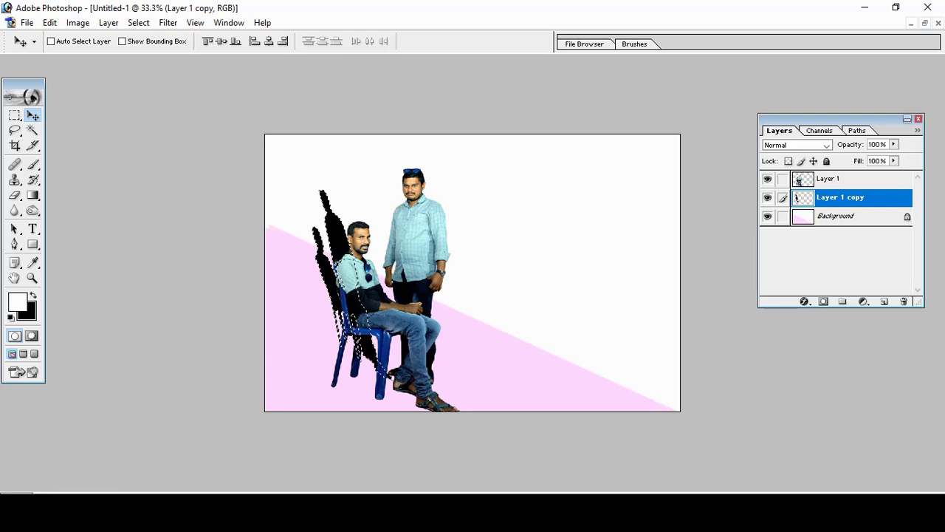
Lower the Layer 1 copy shadow's opacity to 78%.
left_click(894, 144)
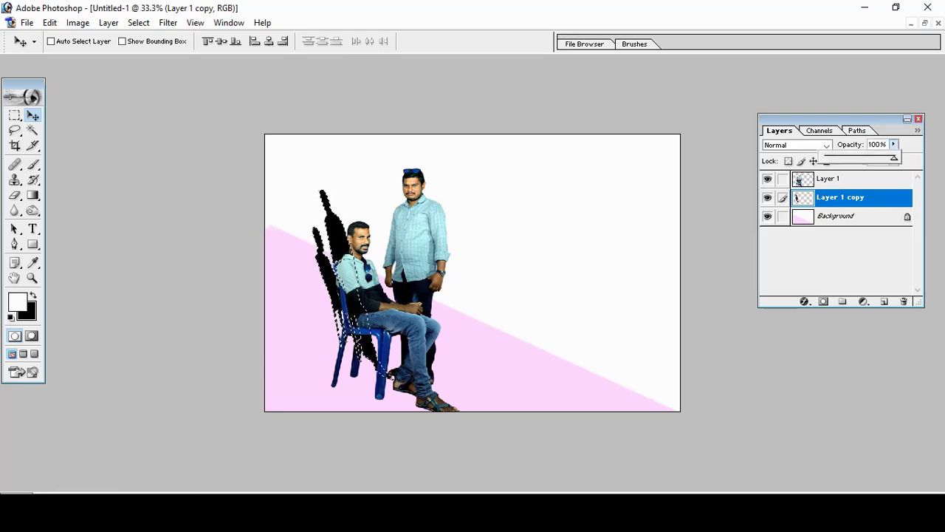
left_click_drag(893, 157, 879, 158)
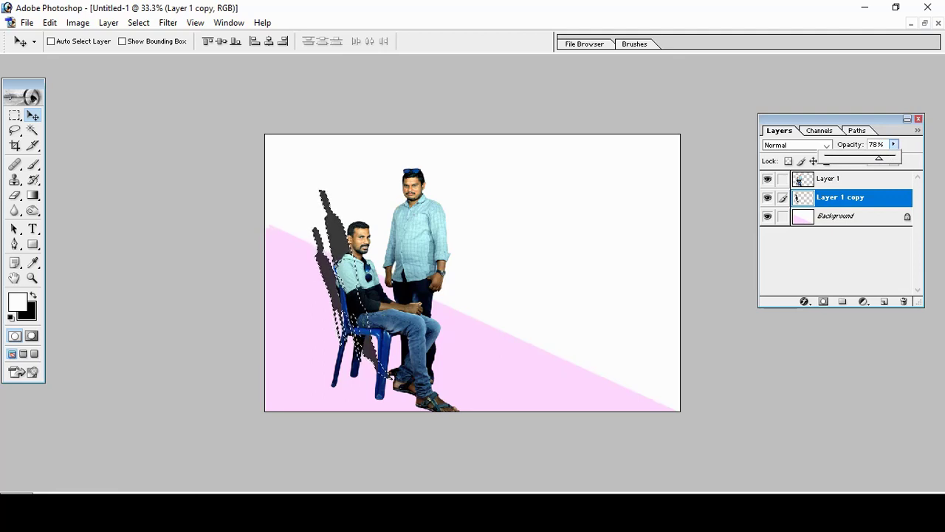
key("Return")
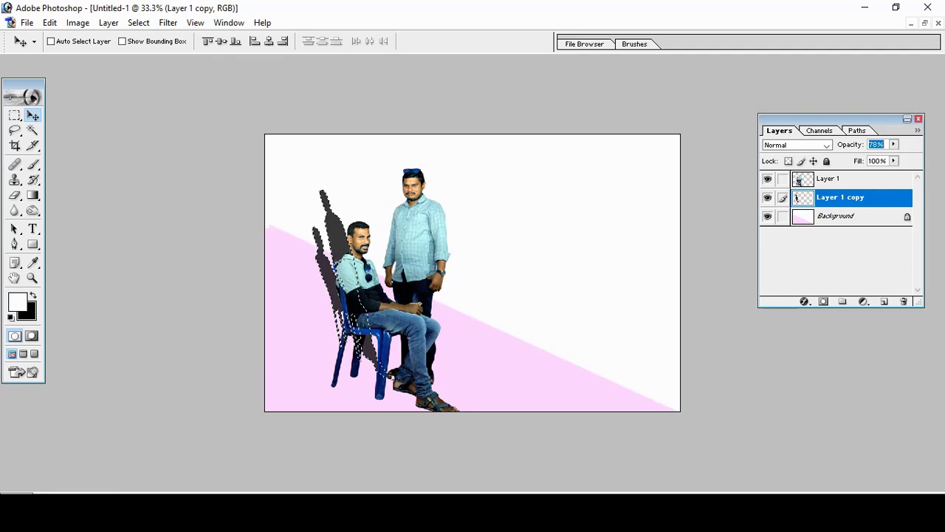
key("m")
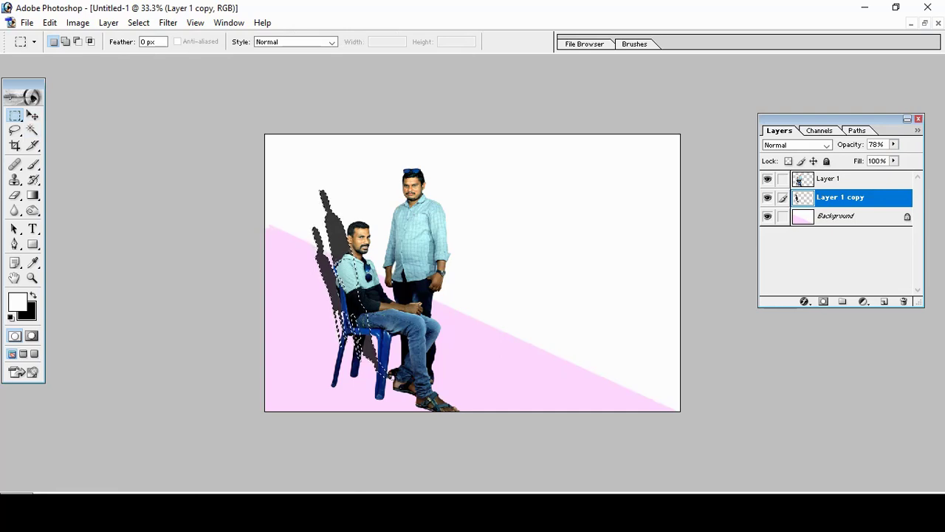
Deselect the shadow, zoom in twice to inspect it, then return to the whole-canvas view.
right_click(392, 157)
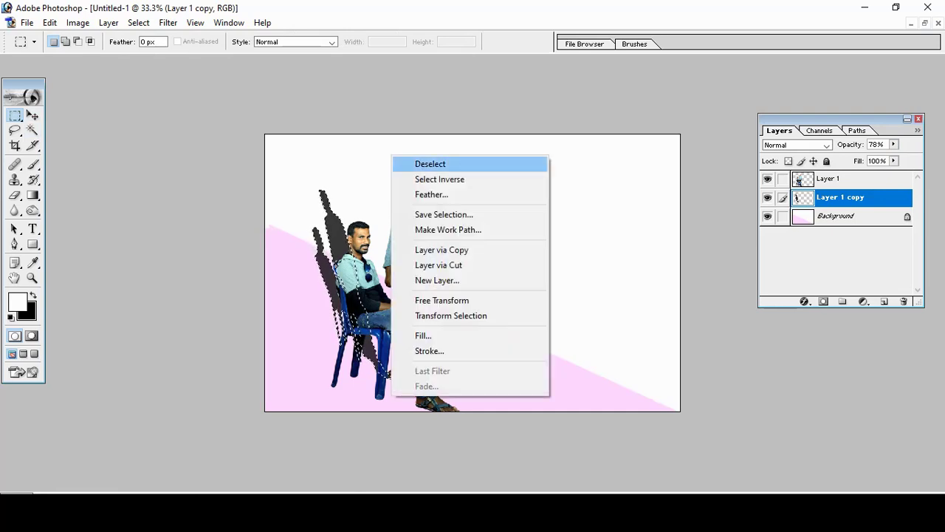
left_click(430, 164)
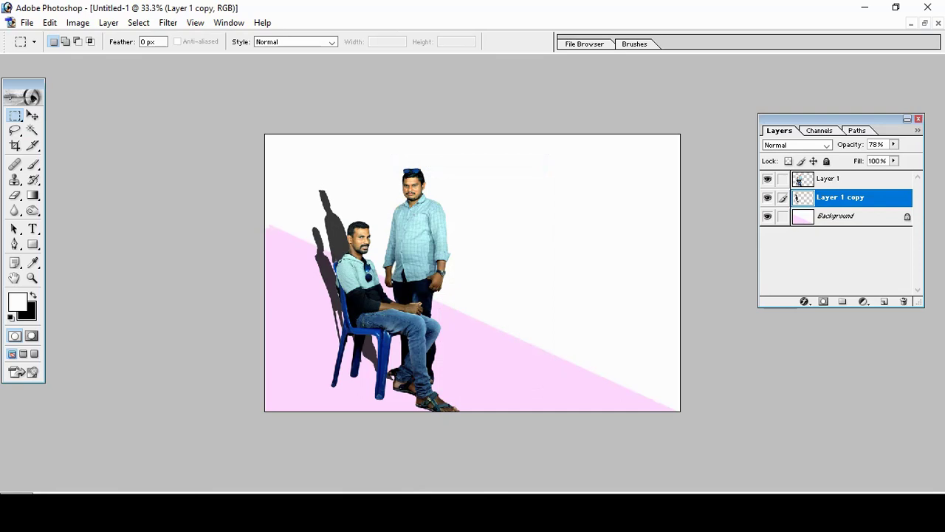
key("ctrl+plus")
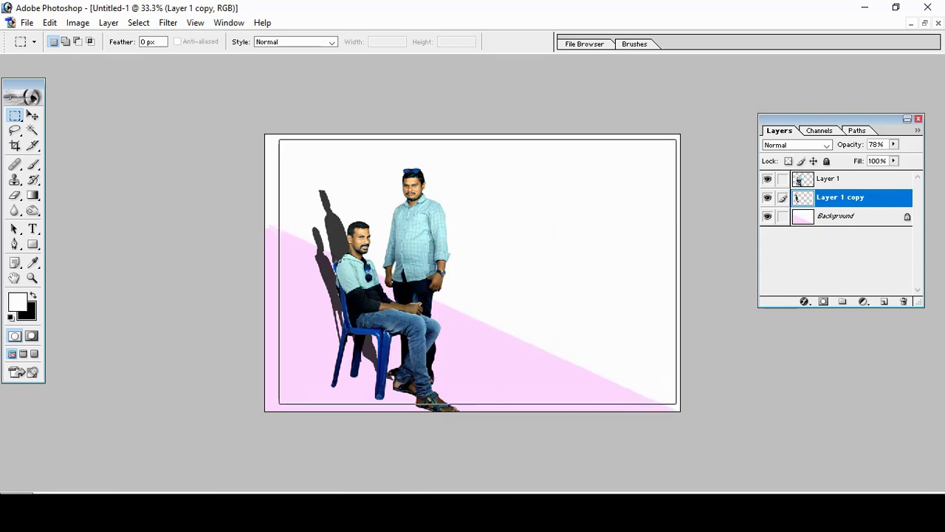
key("ctrl+plus")
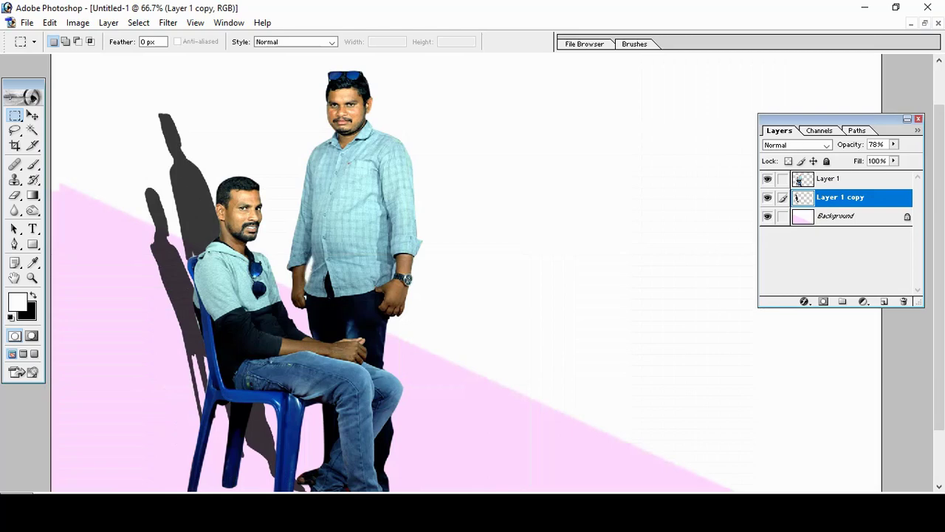
left_click(918, 119)
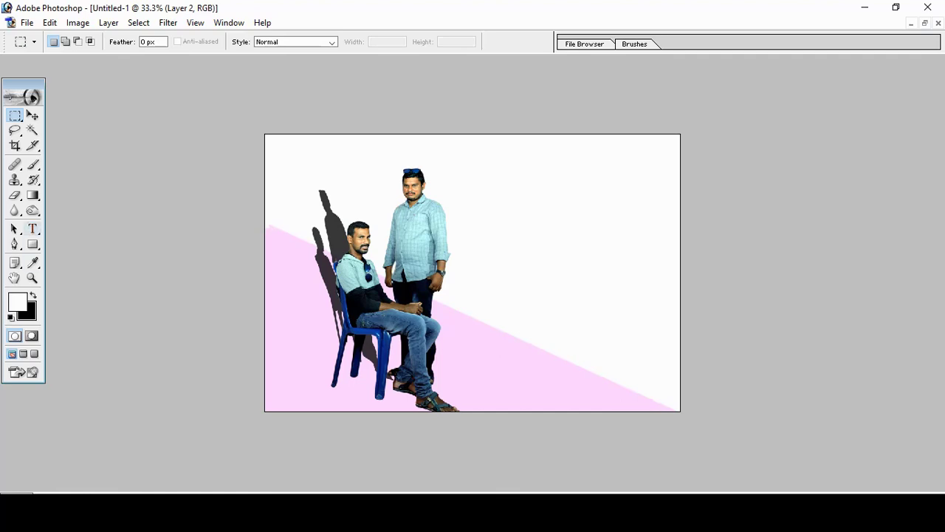
Type the headline 'Shadow' at the canvas top right in red FF0000 Constantia 60.2 pt.
left_click(33, 228)
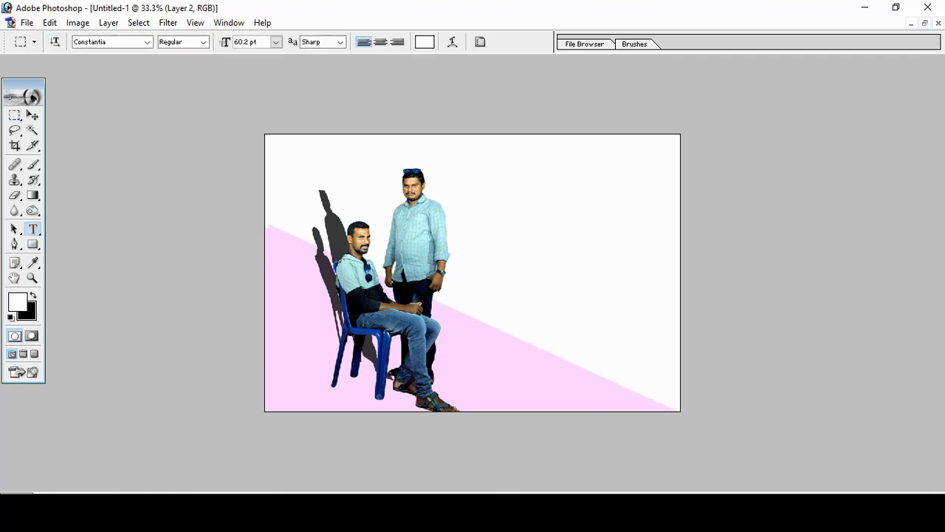
left_click(503, 240)
key("ctrl+a")
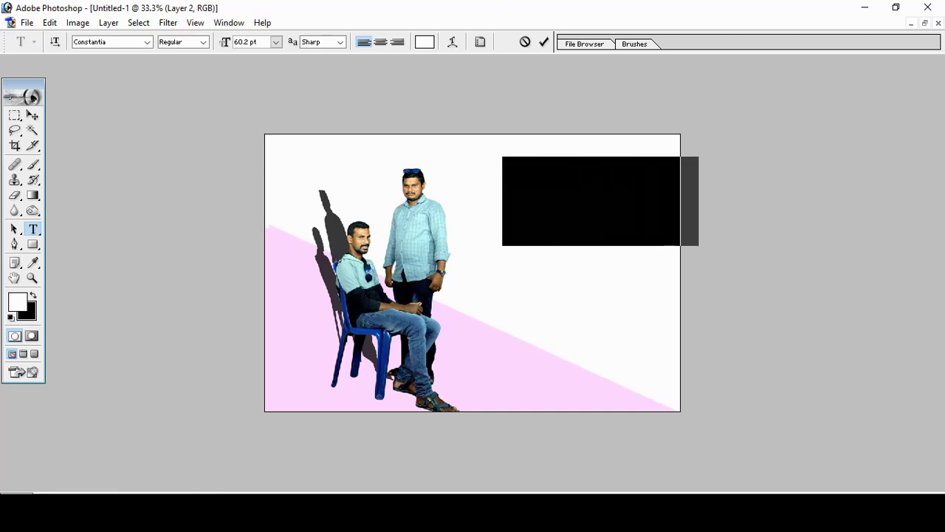
left_click(17, 302)
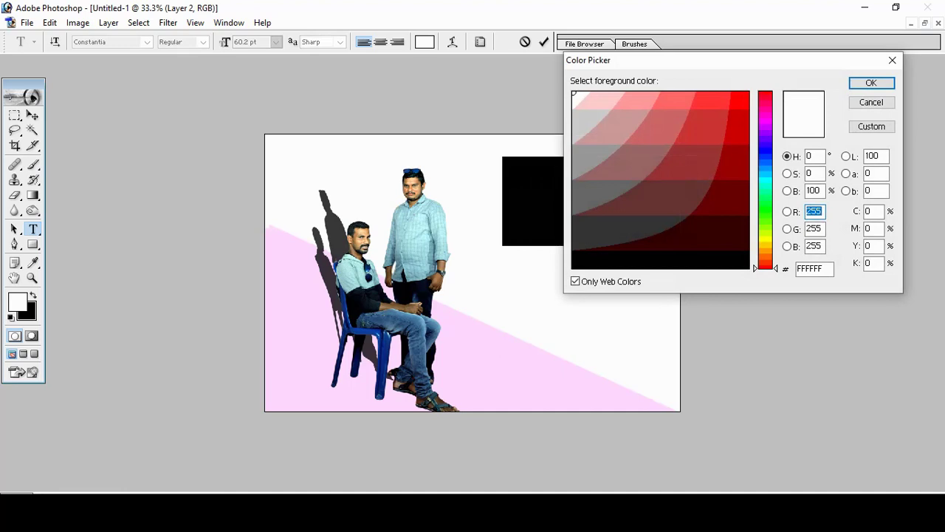
left_click(742, 101)
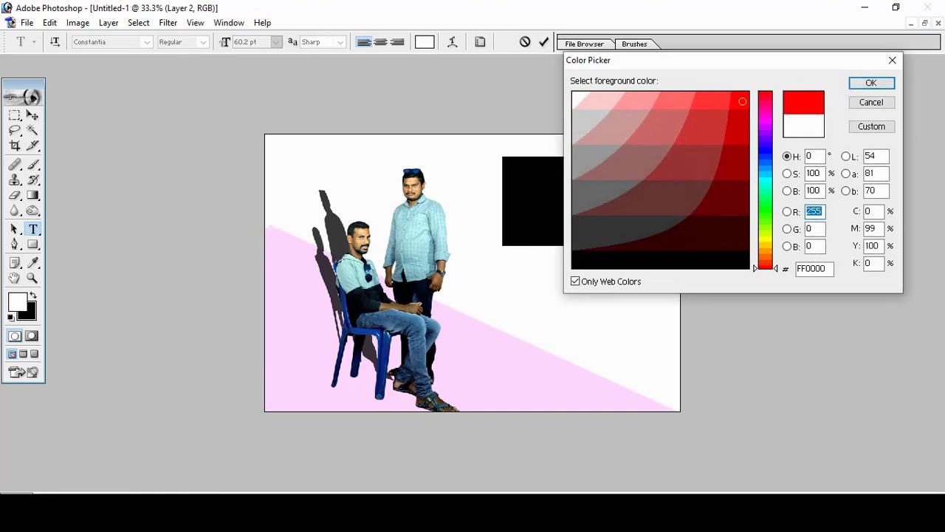
left_click(871, 83)
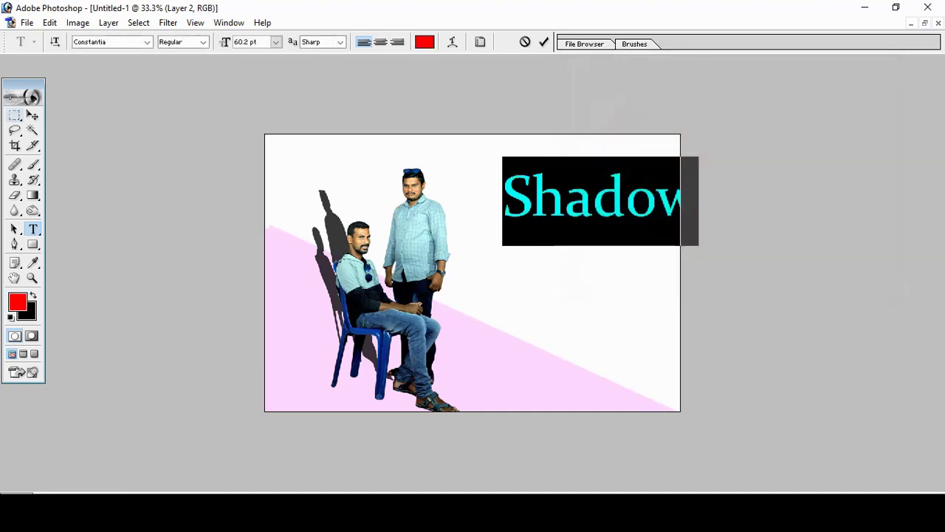
left_click(15, 115)
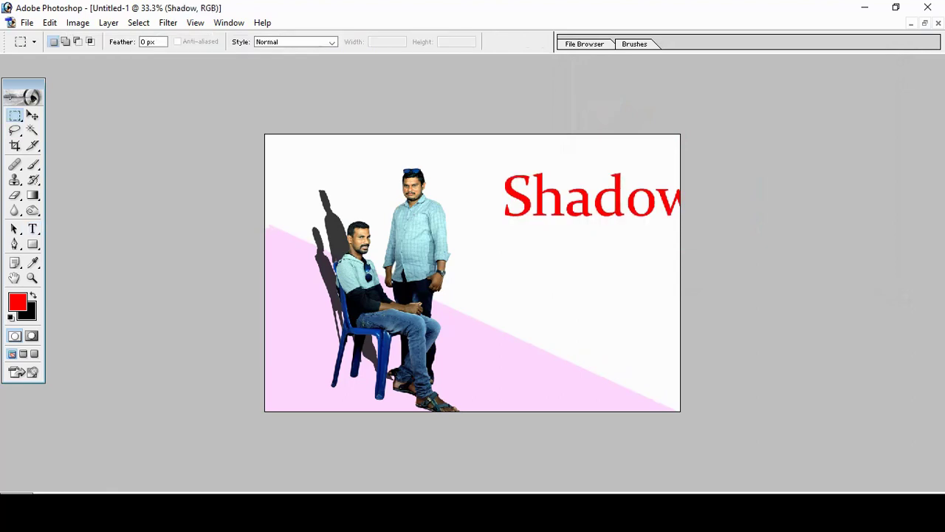
Drag the red Shadow headline left onto the canvas and show the Layers panel.
left_click(33, 115)
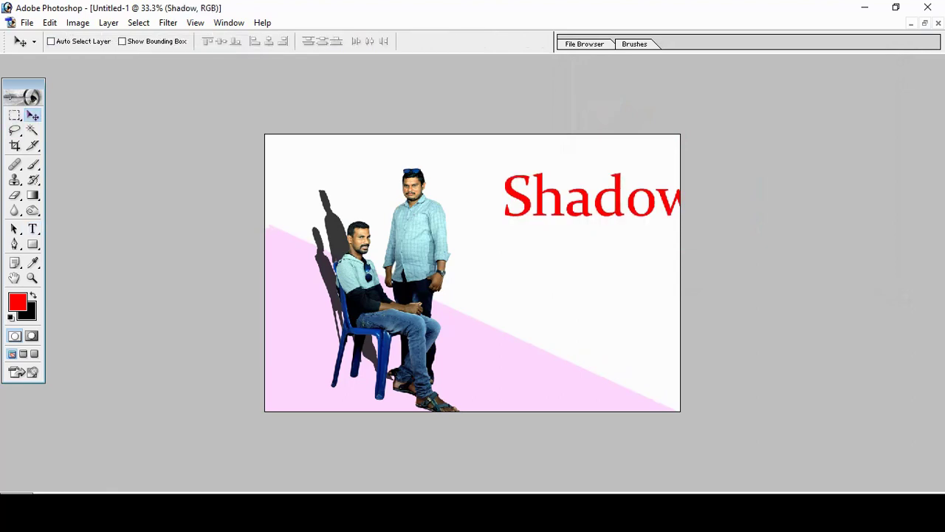
left_click_drag(590, 196, 539, 200)
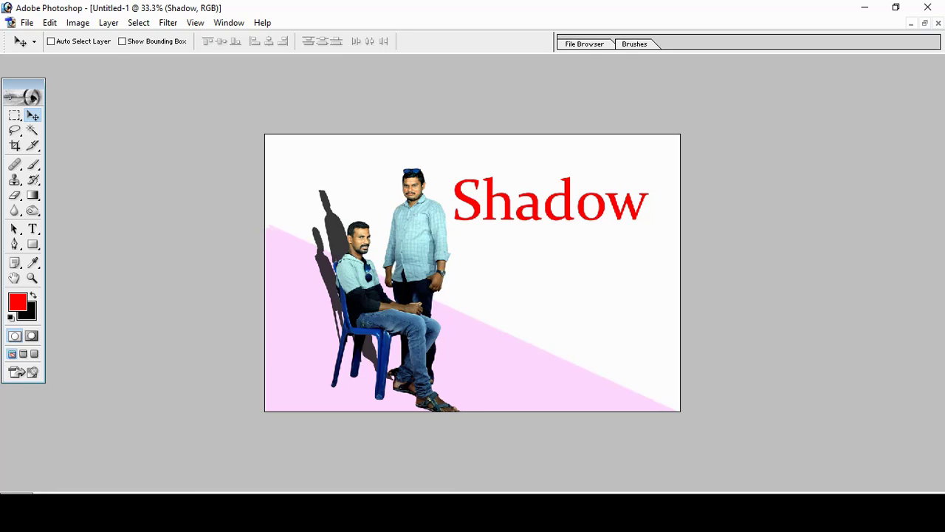
key("F7")
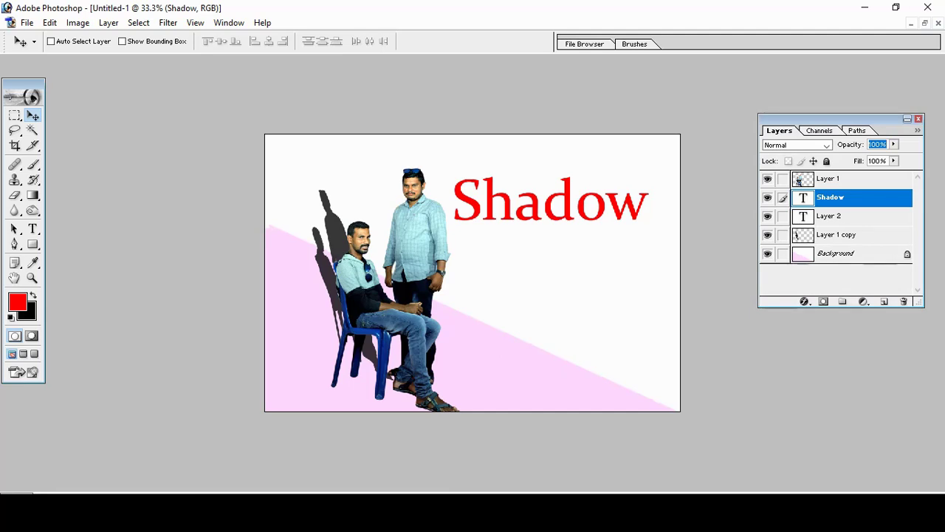
Duplicate the Shadow text layer into a Shadow copy layer and begin transforming it.
right_click(787, 197)
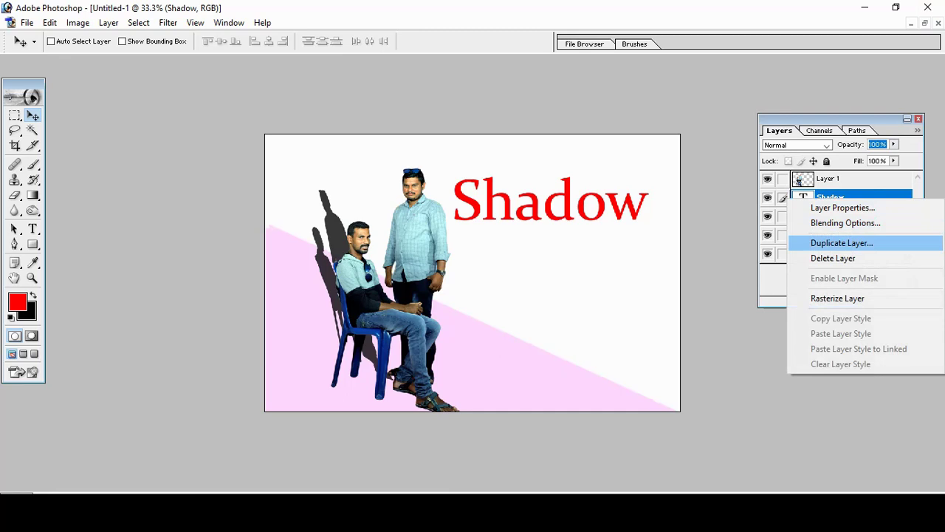
left_click(842, 242)
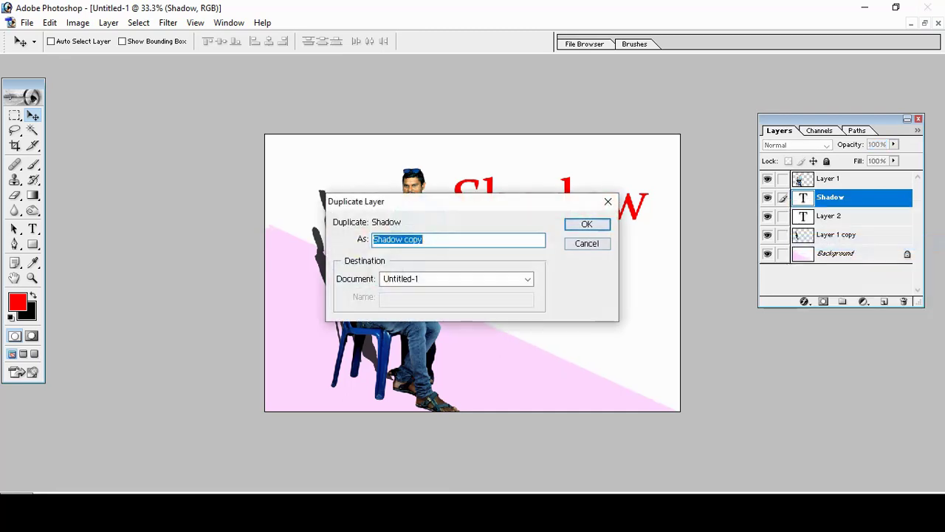
left_click(588, 243)
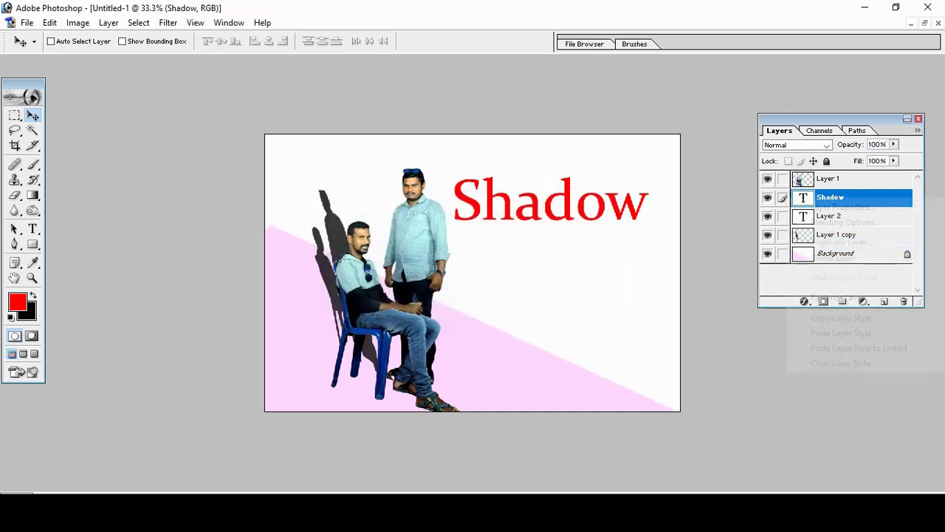
right_click(787, 198)
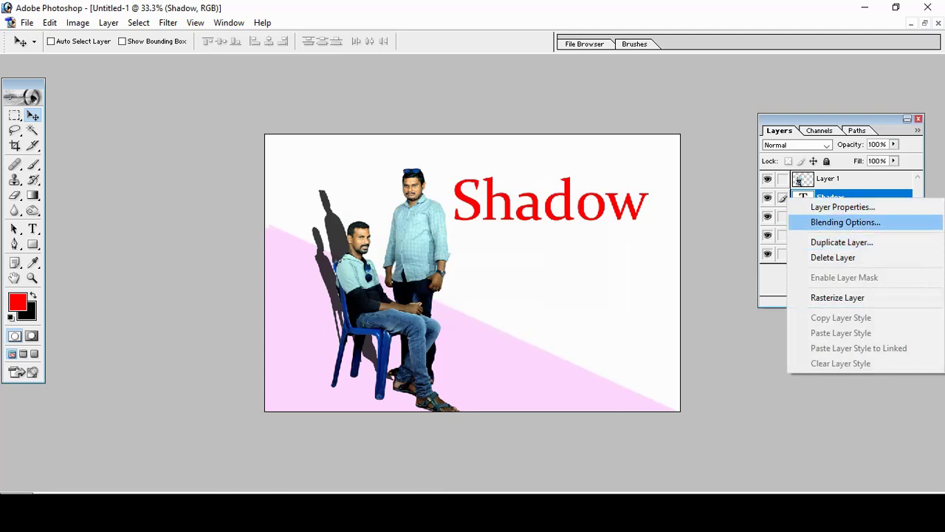
key("Return")
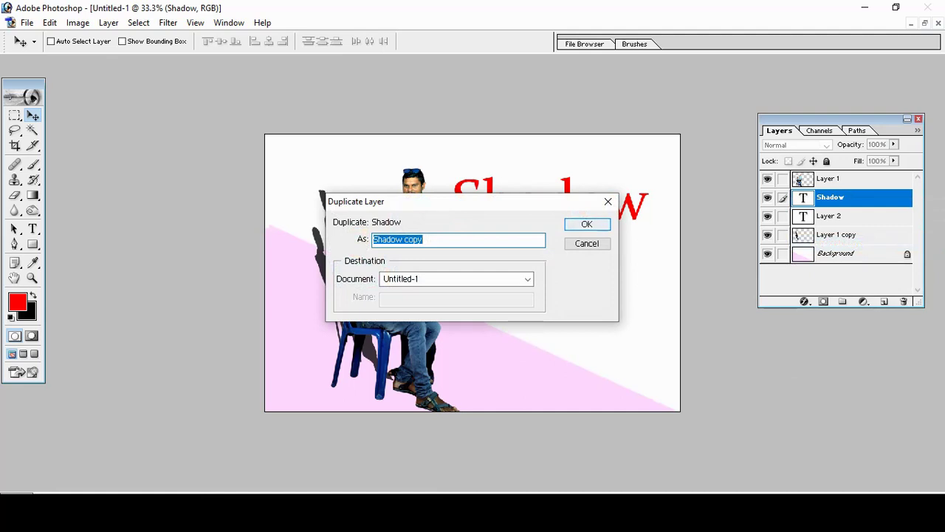
key("Return")
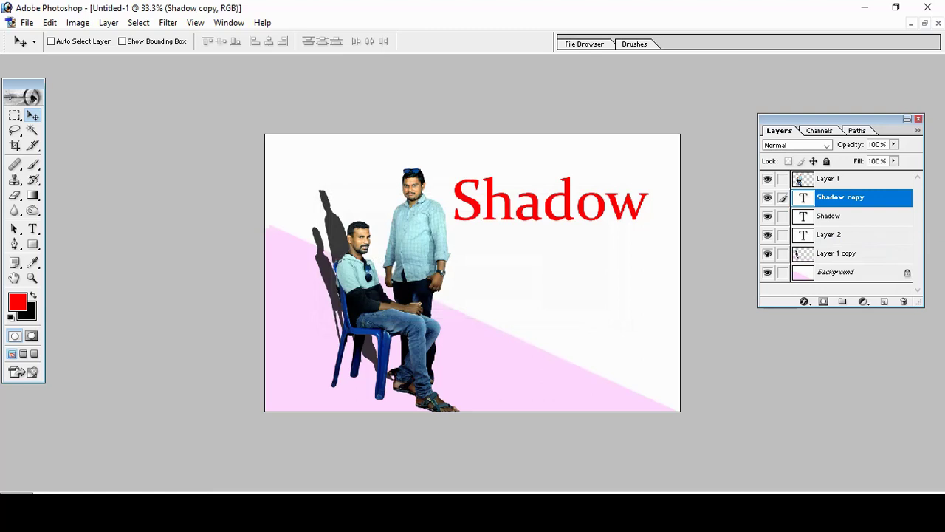
key("ctrl+t")
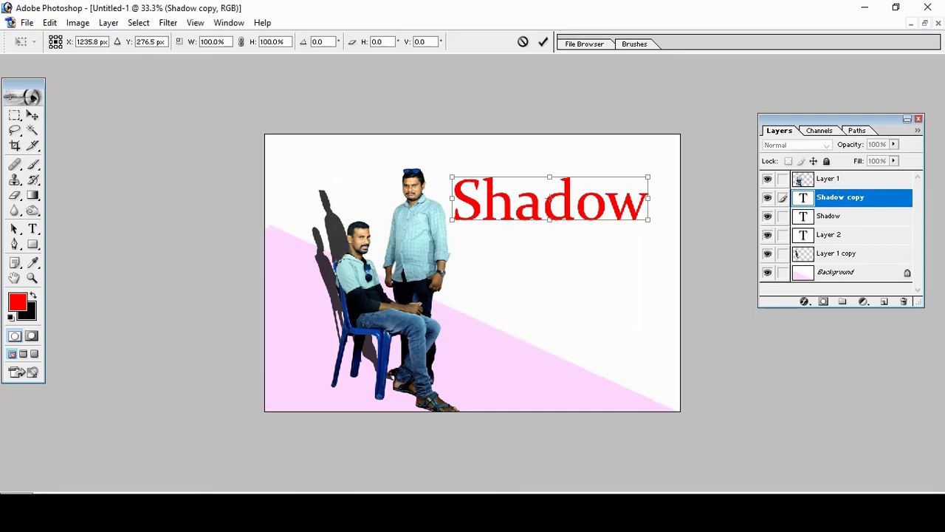
Nudge the Shadow copy text down three steps, commit, and select its letter outline.
key("Down")
key("Down")
key("Down")
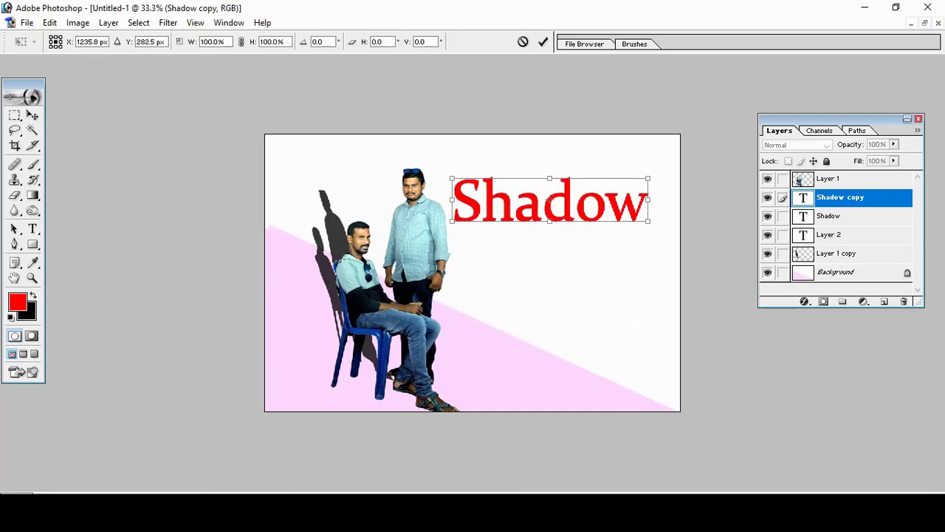
key("Down")
key("Down")
key("Down")
key("Down")
key("Down")
key("Down")
key("Down")
key("Down")
key("Down")
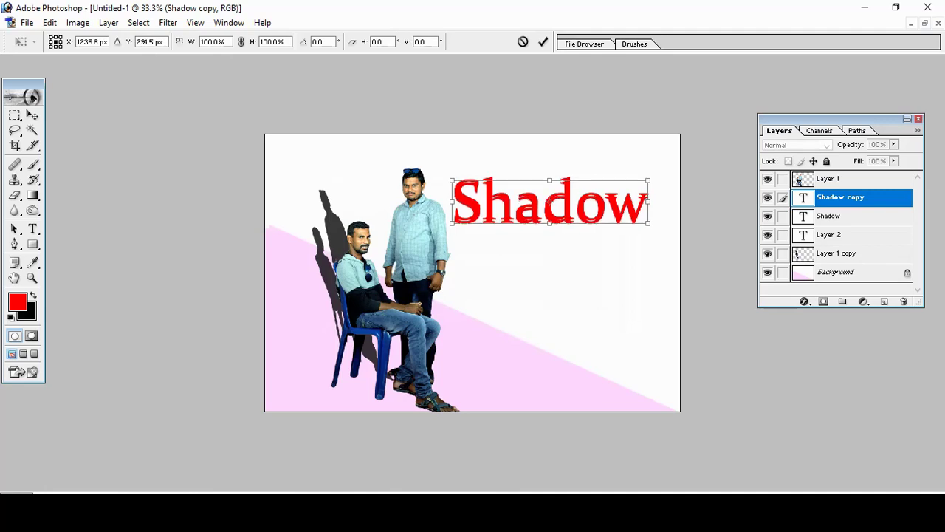
key("Down")
key("Down")
key("Down")
key("Down")
key("Down")
key("Down")
key("Down")
key("Down")
key("Down")
key("Down")
key("Down")
key("Down")
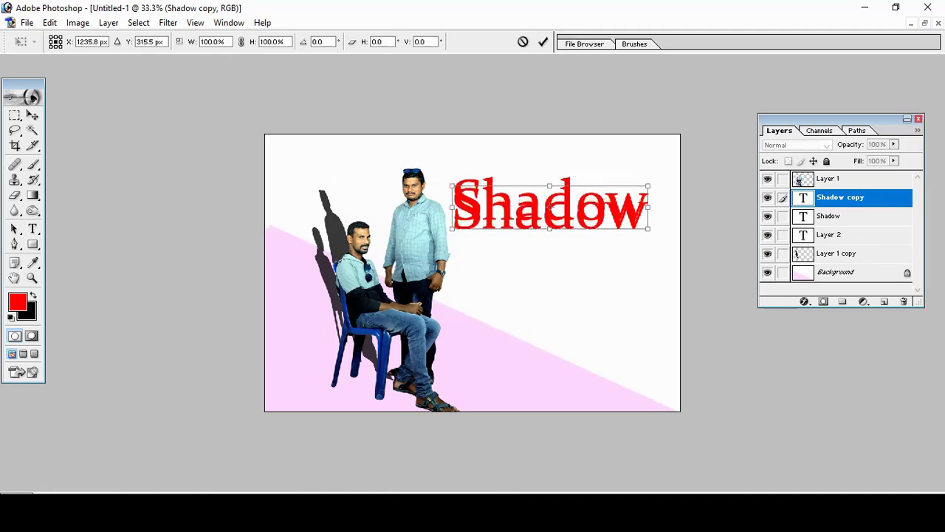
key("Return")
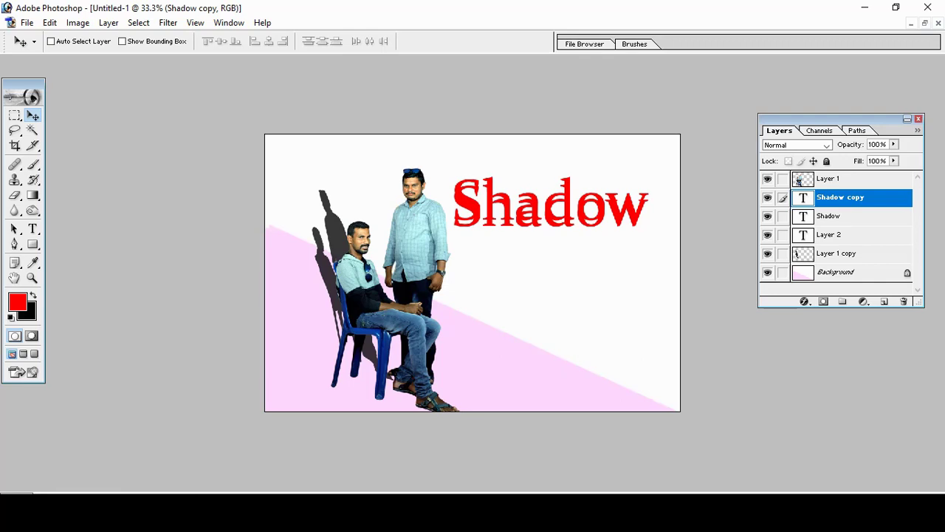
left_click(803, 216, "ctrl")
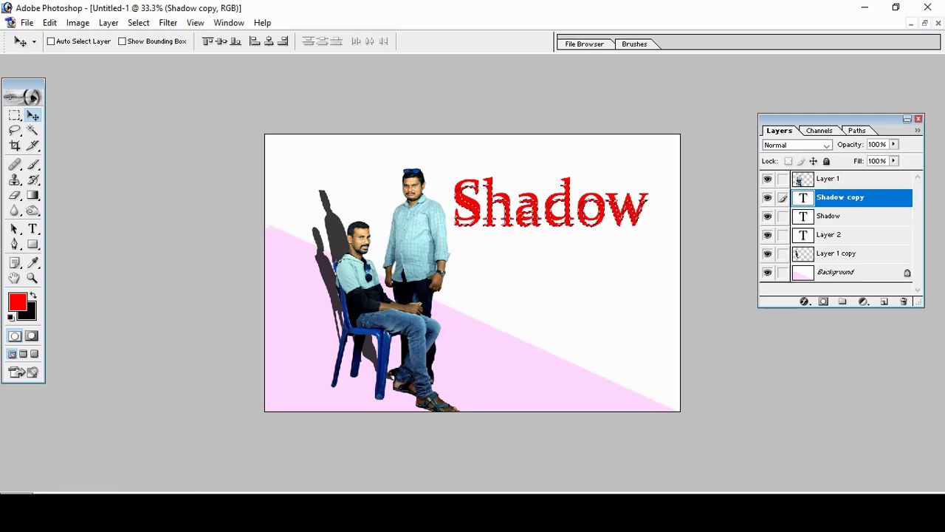
Move the Shadow layer above Shadow copy and zoom in to check the text overlap.
left_click_drag(798, 181, 799, 218)
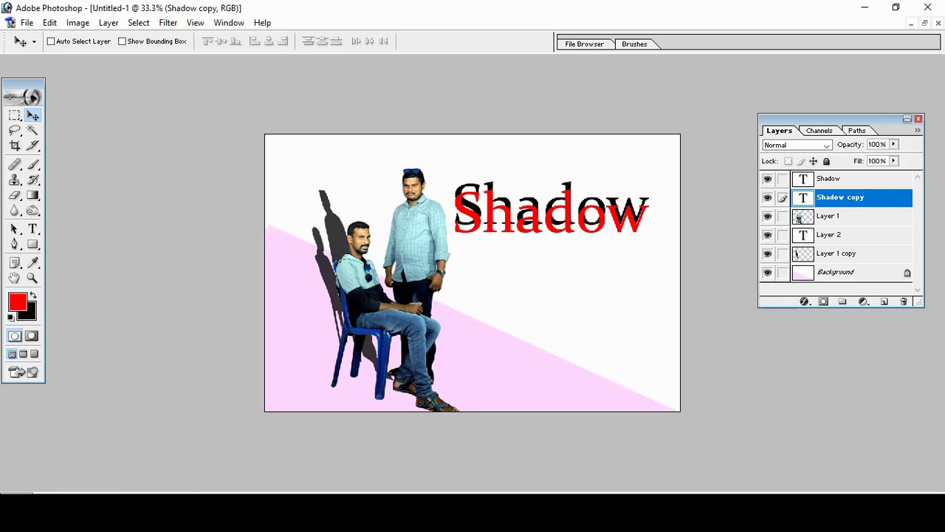
key("F7")
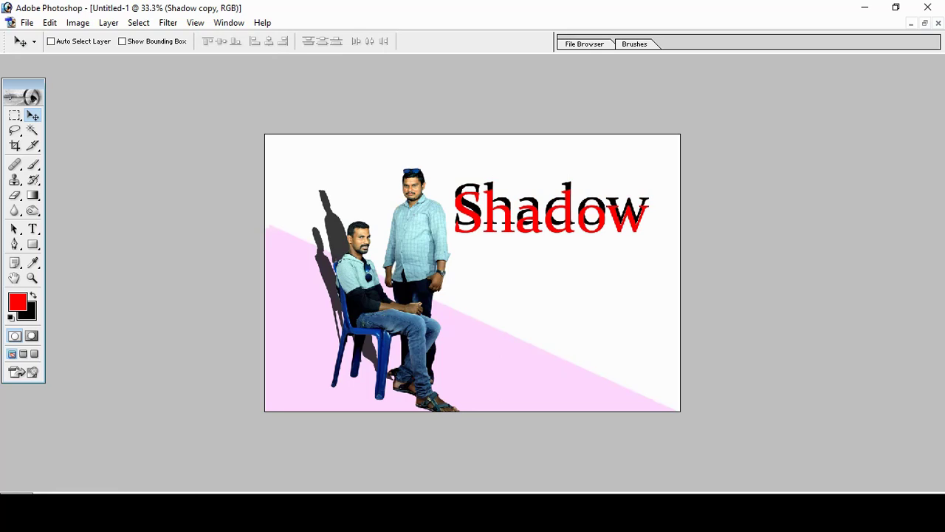
key("ctrl+plus")
key("ctrl+plus")
key("ctrl+plus")
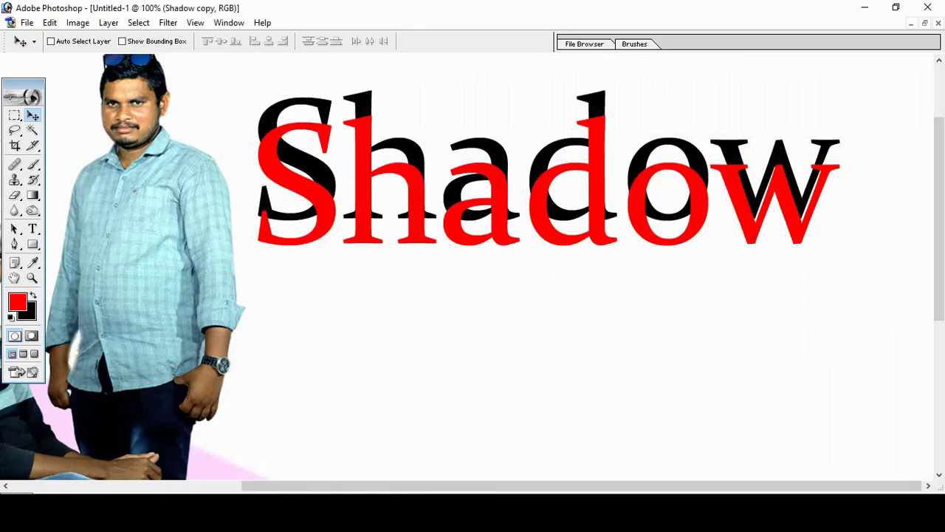
key("ctrl+plus")
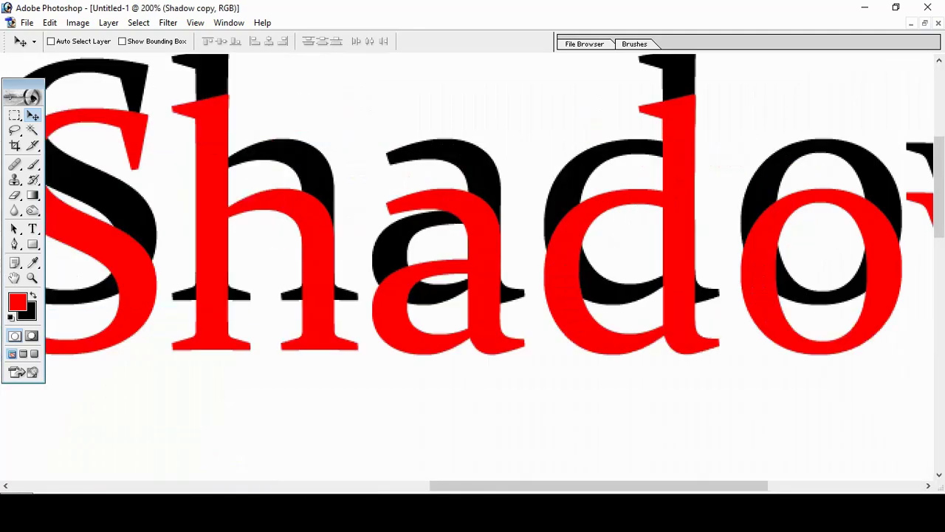
key("ctrl+minus")
key("ctrl+minus")
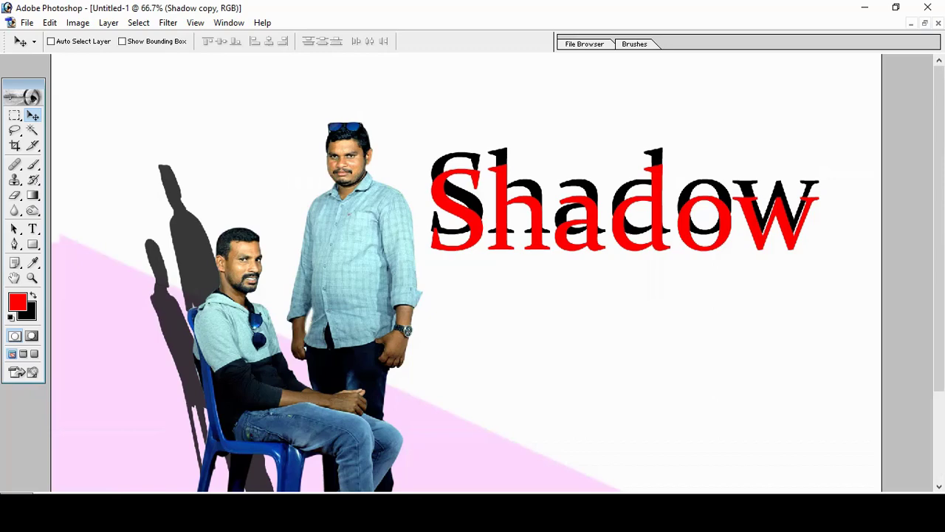
Select the Shadow layer and nudge the red text up and left to offset the drop shadow.
right_click(658, 200)
left_click(687, 211)
key("shift+Up")
key("shift+Up")
key("shift+Left")
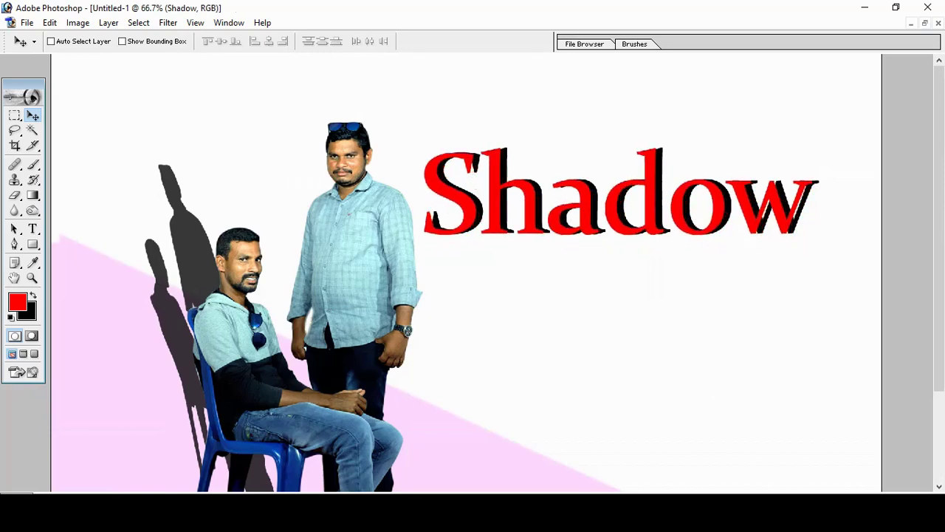
key("shift+Left")
key("Left")
key("Left")
key("Left")
key("Left")
key("Left")
key("Left")
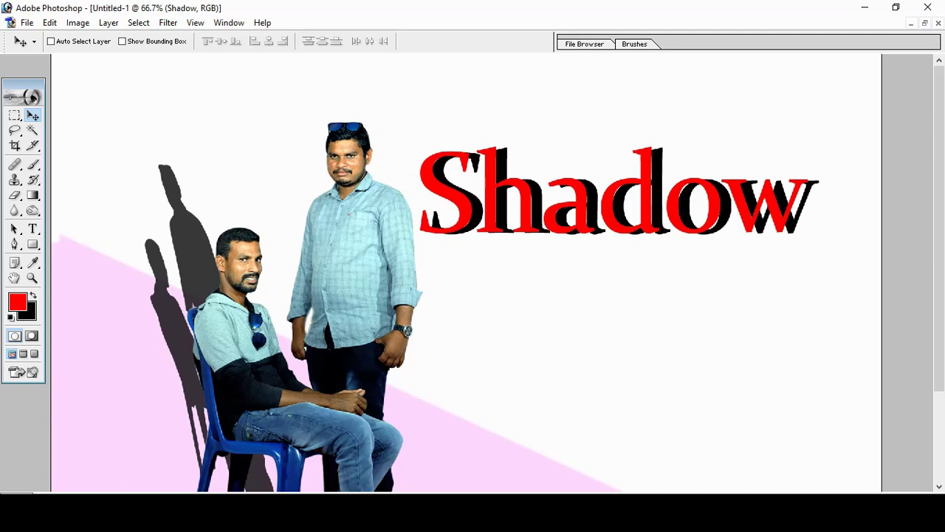
Select Shadow copy, show the Layers panel, select its letter outline, and move the panel aside.
right_click(659, 158)
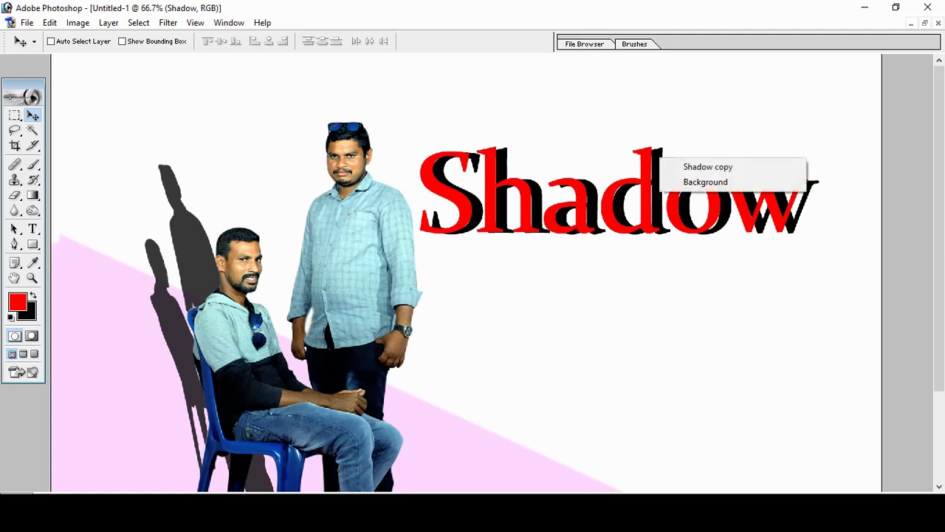
left_click(708, 167)
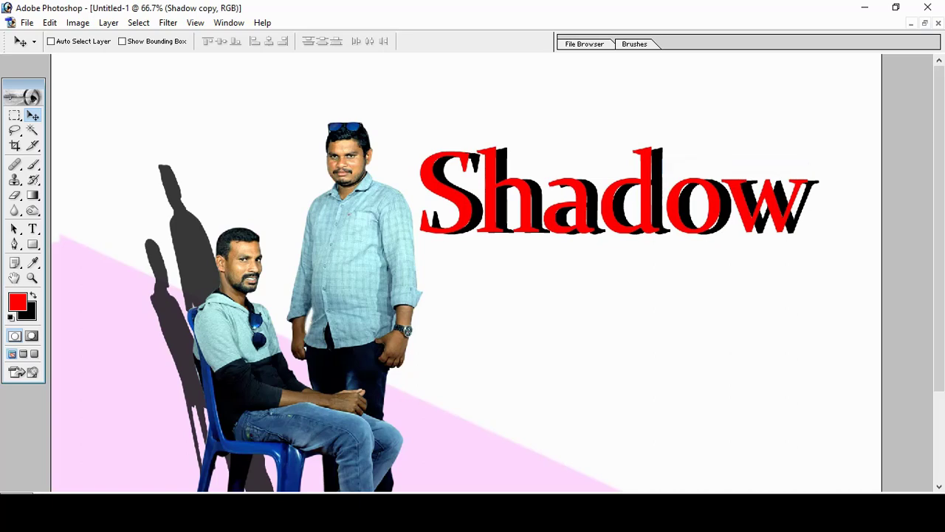
key("F7")
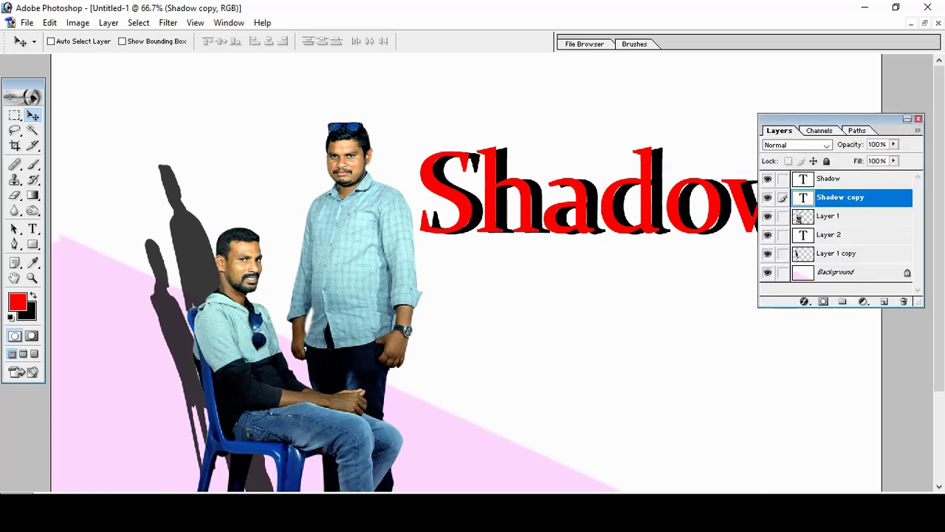
left_click(803, 197, "ctrl")
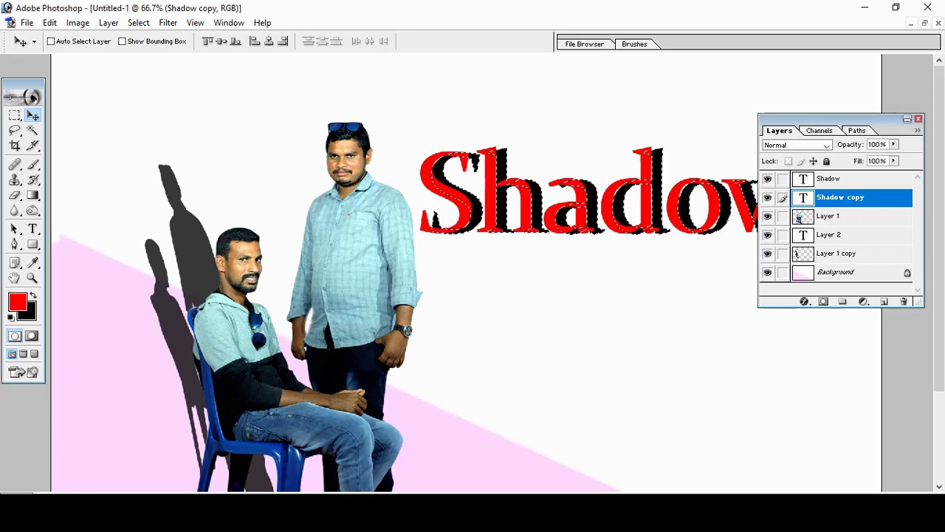
left_click_drag(835, 119, 834, 313)
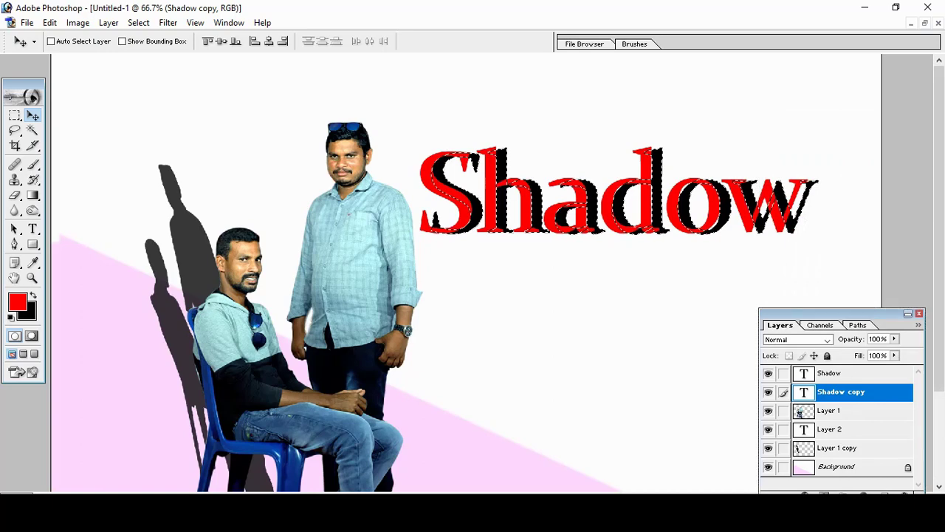
left_click_drag(835, 313, 214, 102)
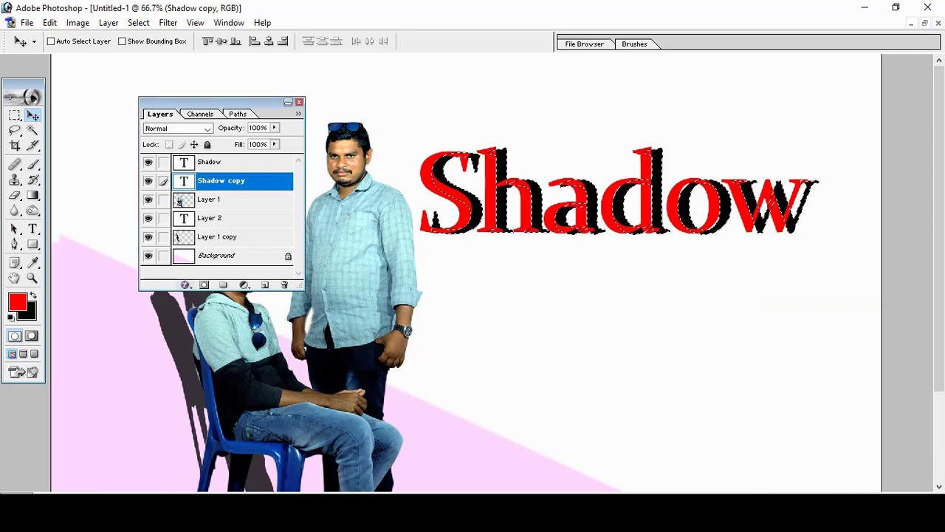
Set the Shadow copy layer's opacity to 69% in Blending Options and close the Layers panel.
left_click(185, 284)
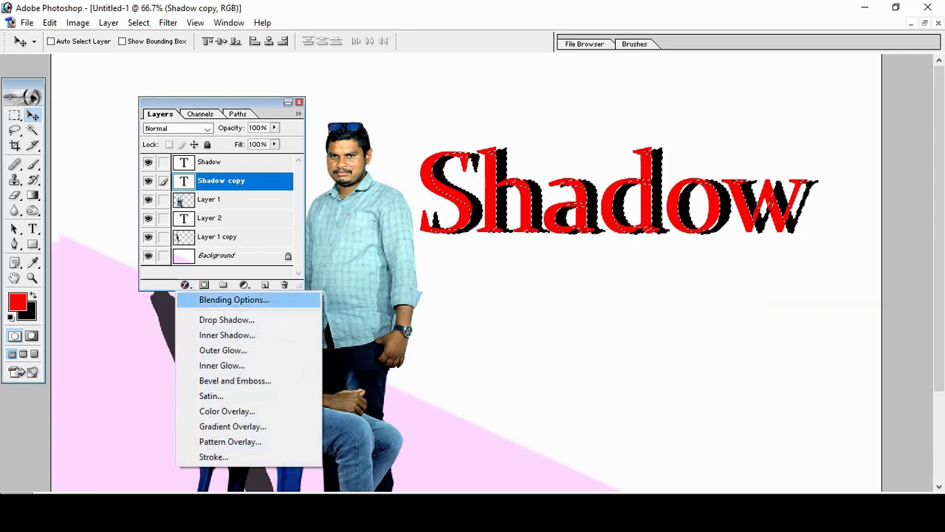
left_click(234, 299)
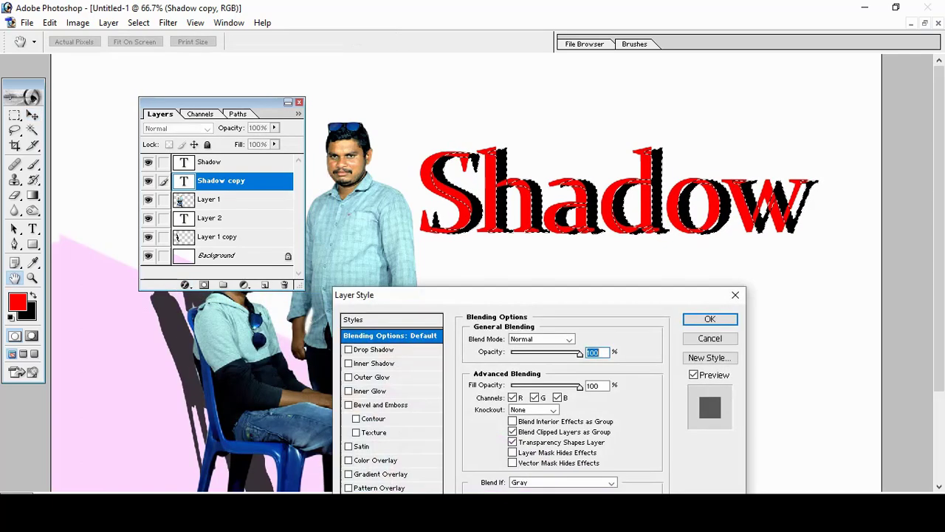
key("shift+Down")
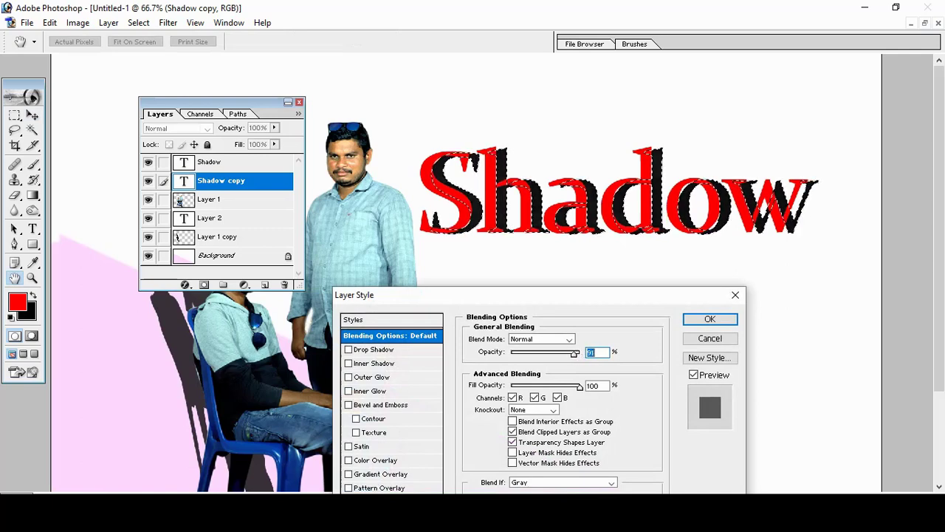
key("shift+Down")
key("shift+Down")
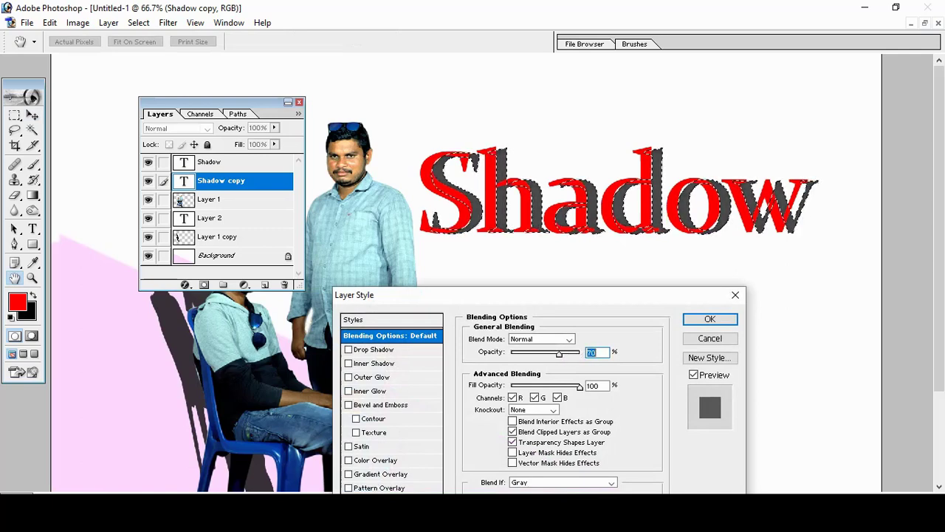
key("Down")
key("Down")
key("Down")
key("Down")
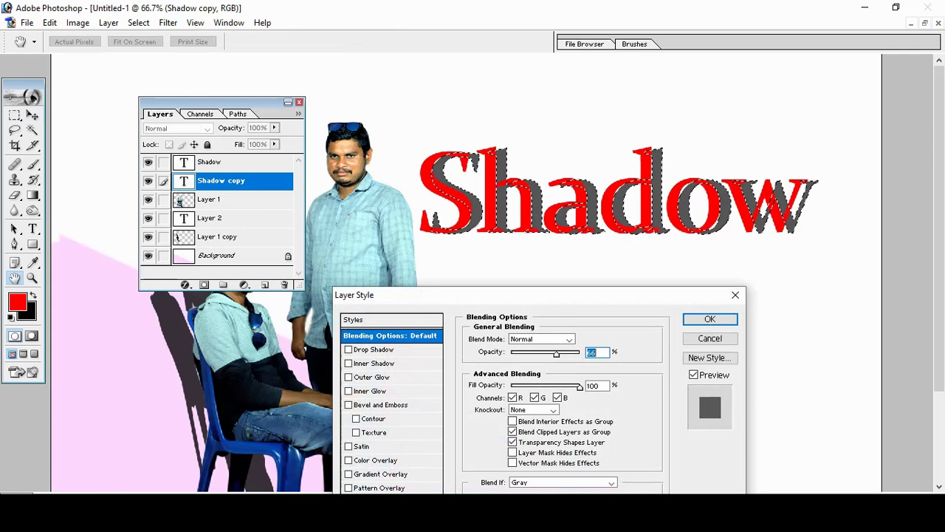
key("Up")
key("Up")
key("Up")
key("Return")
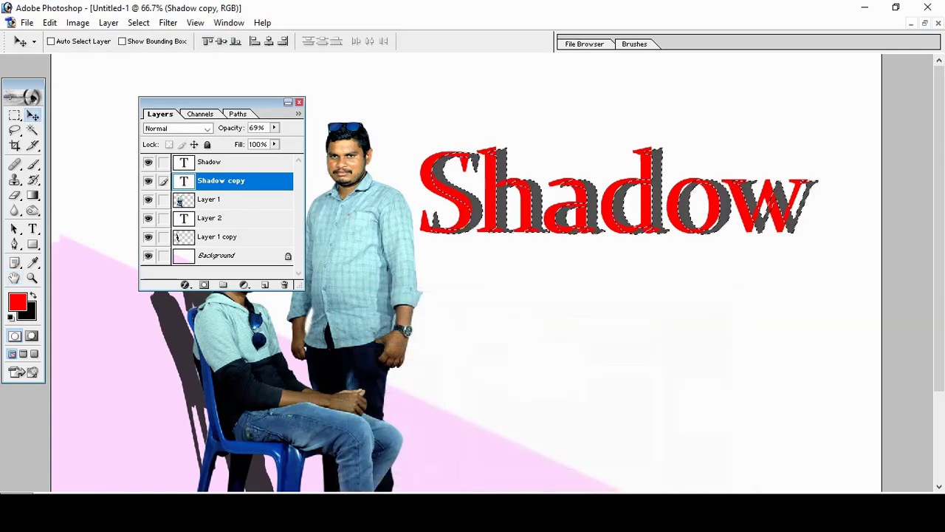
left_click(299, 102)
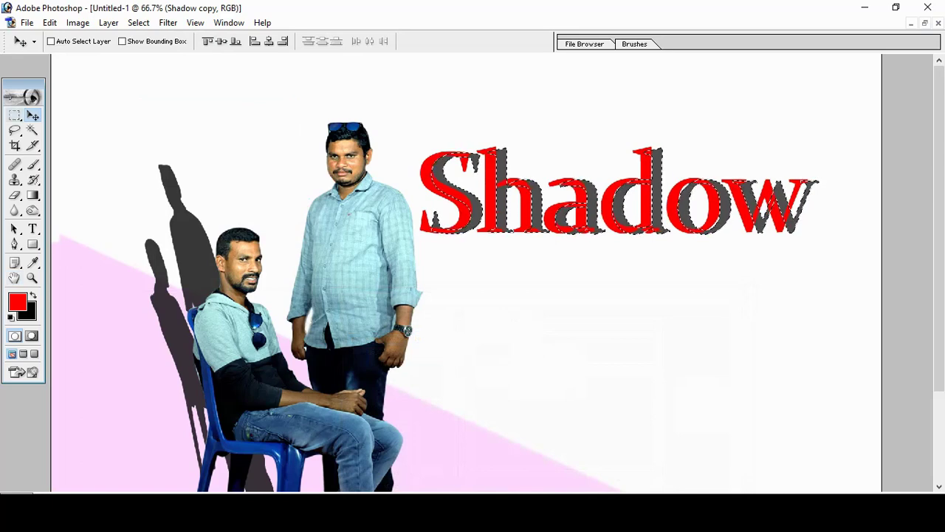
Deselect the selection around the Shadow headline and zoom out to see the image.
left_click(15, 115)
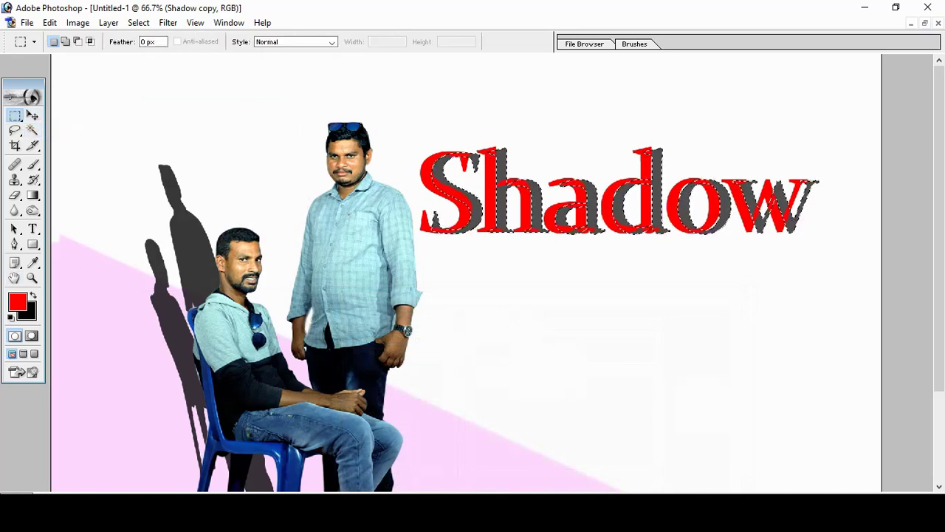
right_click(189, 130)
left_click(221, 139)
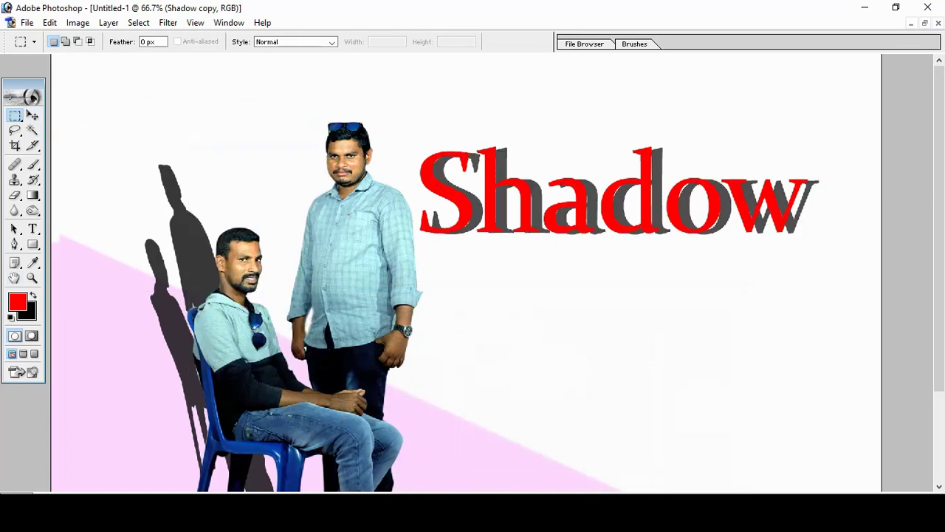
key("ctrl+minus")
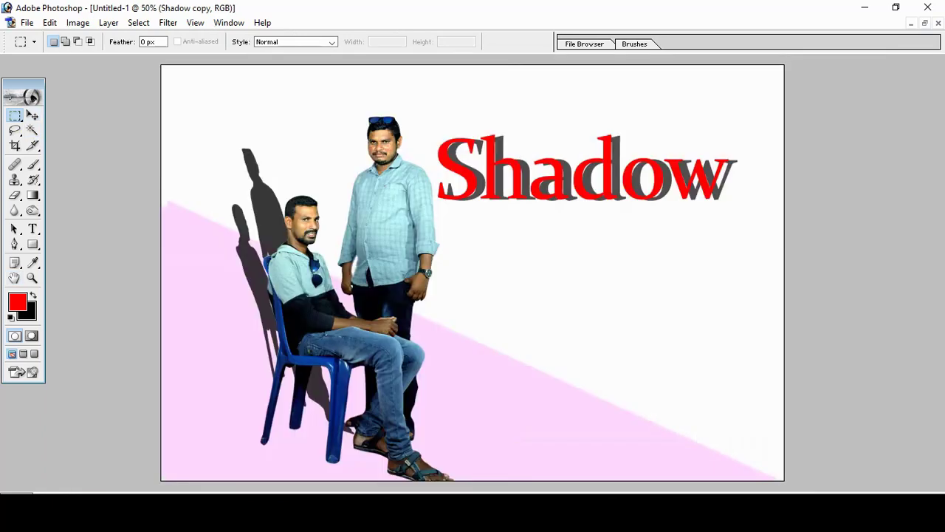
Select the red Shadow text layer and nudge it slightly right of its grey copy.
key("v")
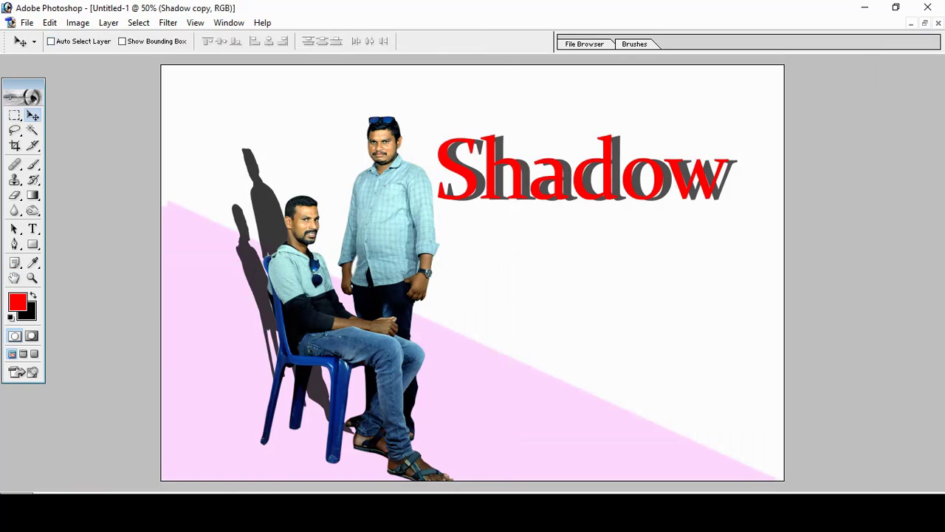
right_click(465, 176)
left_click(495, 183)
key("Right")
key("Right")
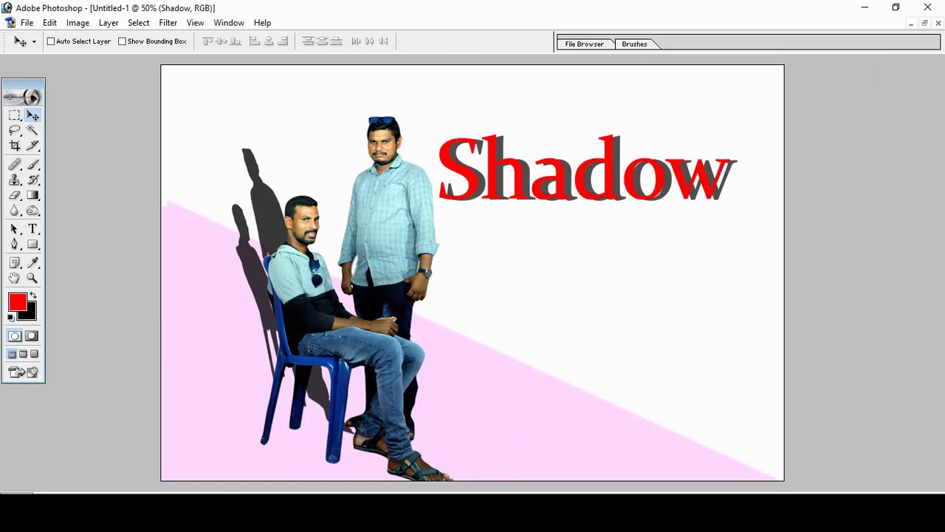
key("Right")
key("Right")
key("Right")
key("Right")
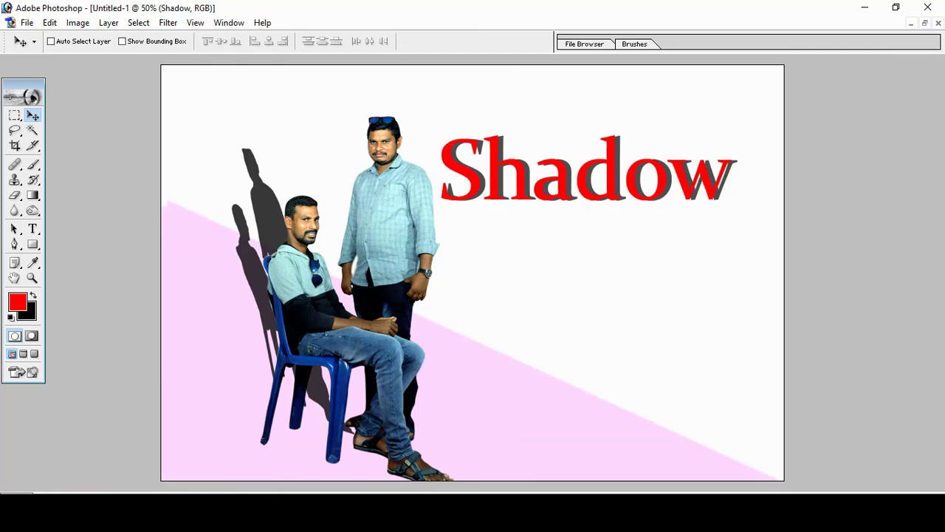
key("Left")
key("Left")
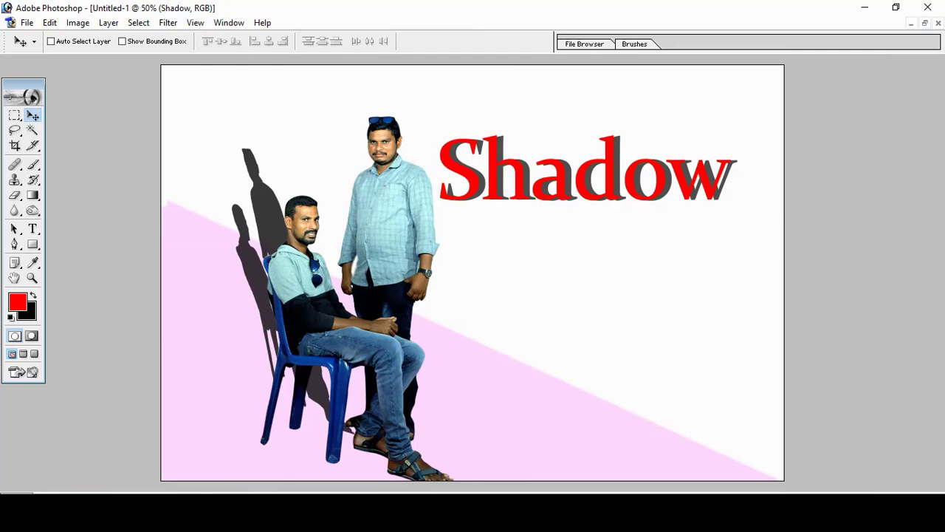
Link the Shadow copy layer to the Shadow layer in the Layers palette.
key("F7")
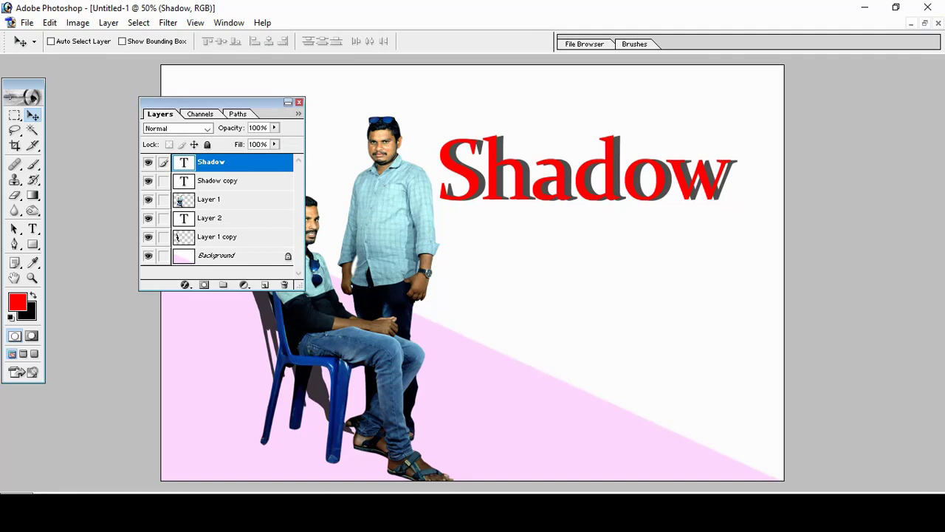
left_click(221, 181)
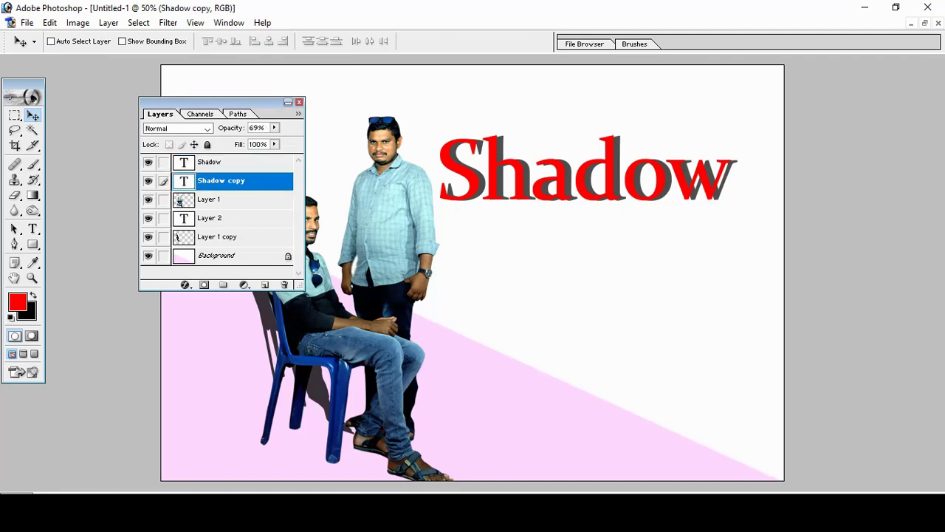
left_click(209, 161)
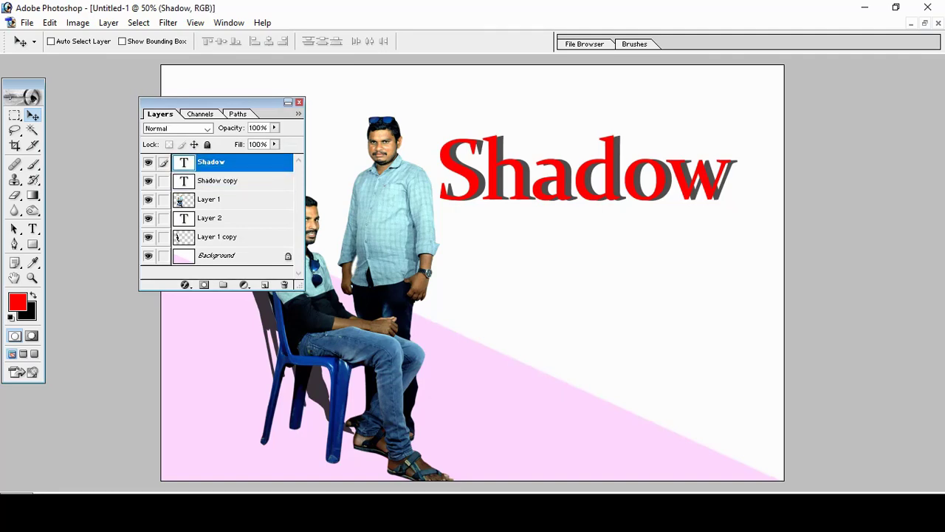
left_click(221, 180)
left_click(209, 162)
left_click(163, 181)
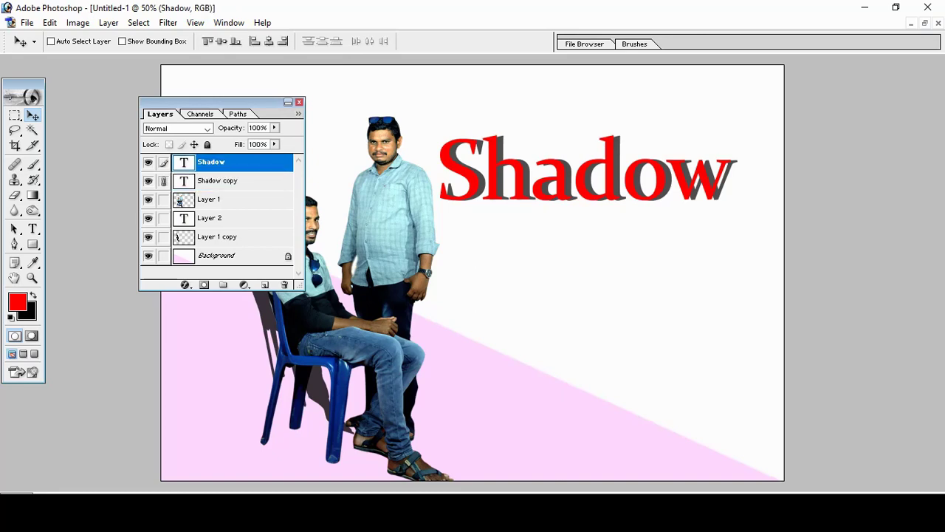
left_click(299, 102)
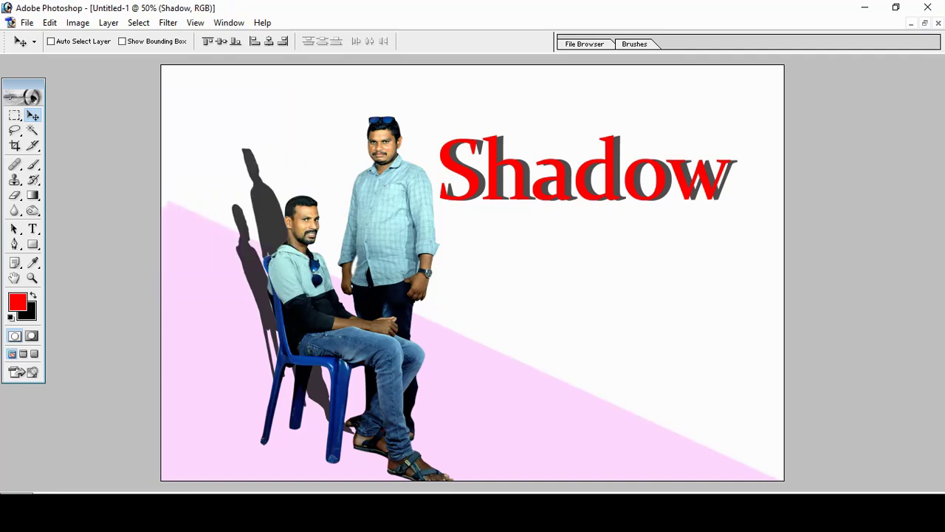
Scale the Shadow headline to about 111% and move it down beside the standing man.
key("ctrl+t")
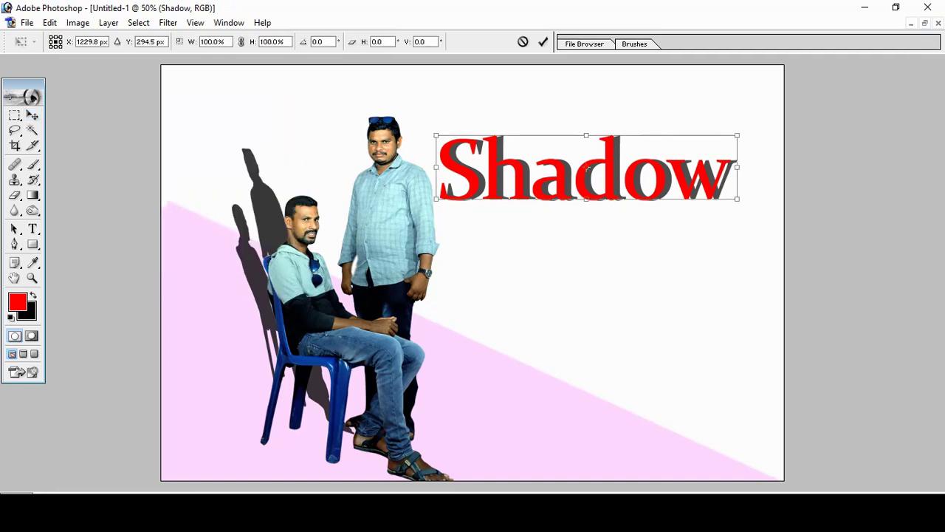
left_click_drag(737, 198, 754, 202)
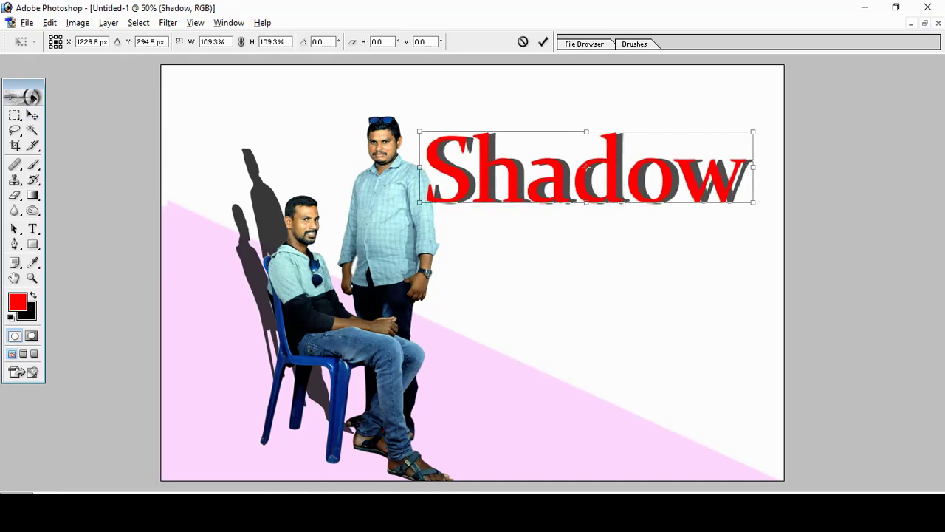
left_click_drag(587, 168, 600, 316)
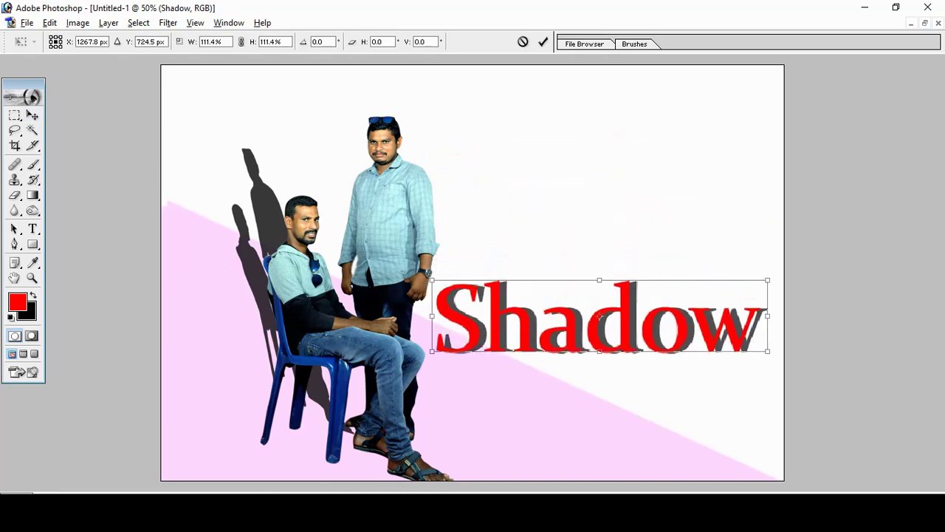
key("ctrl+minus")
key("ctrl+minus")
key("ctrl+minus")
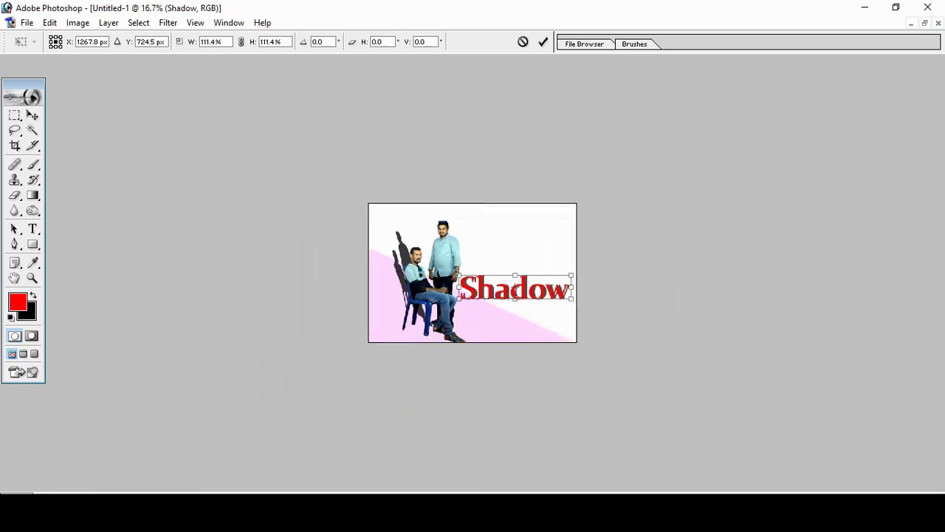
key("Return")
key("ctrl+0")
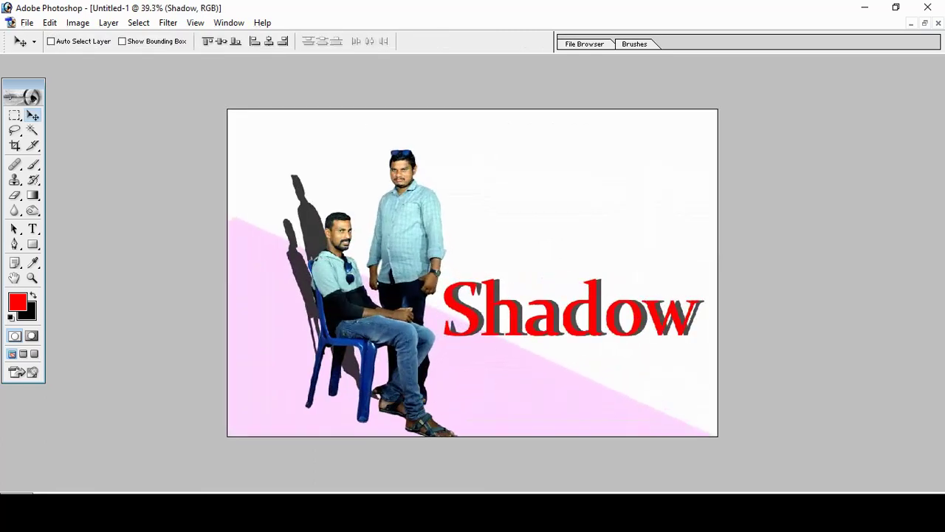
Move the Shadow headline up beside the standing man's head and fit the image in view.
right_click(596, 305)
left_click(613, 312)
mouse_move(612, 312)
left_mouse_down()
mouse_move(631, 254)
mouse_move(631, 220)
mouse_move(617, 211)
left_mouse_up()
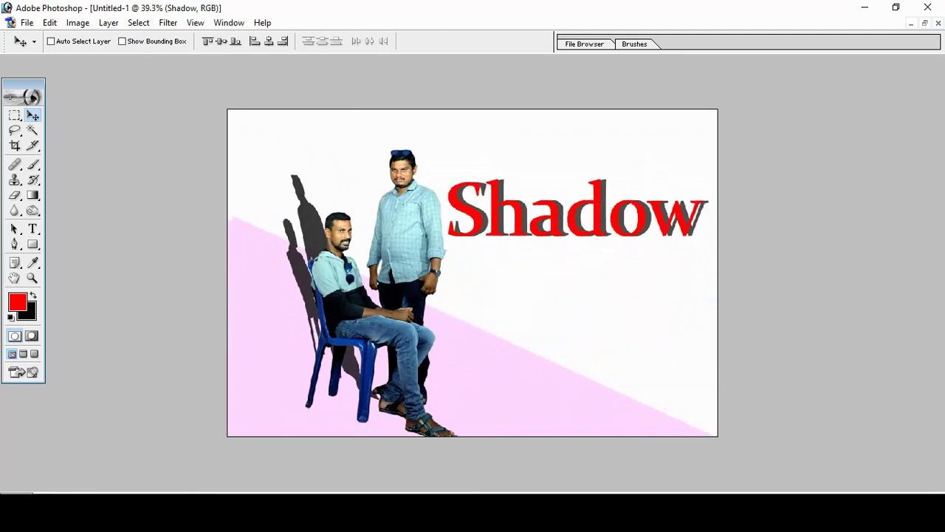
key("ctrl+minus")
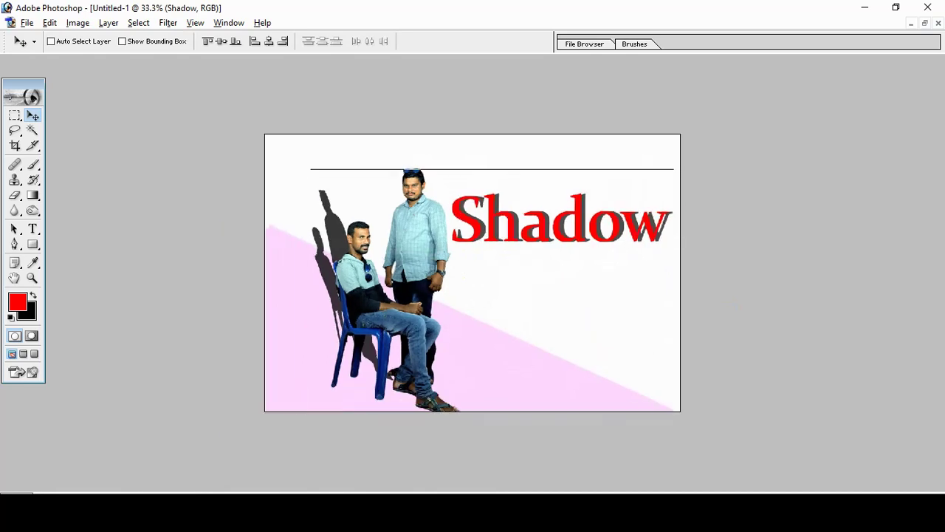
key("ctrl+minus")
key("ctrl+minus")
key("ctrl+plus")
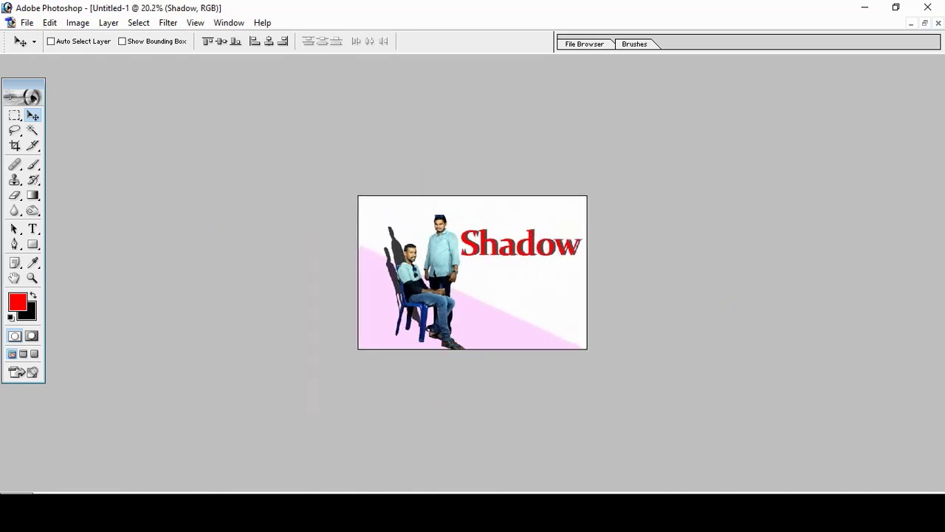
key("ctrl+0")
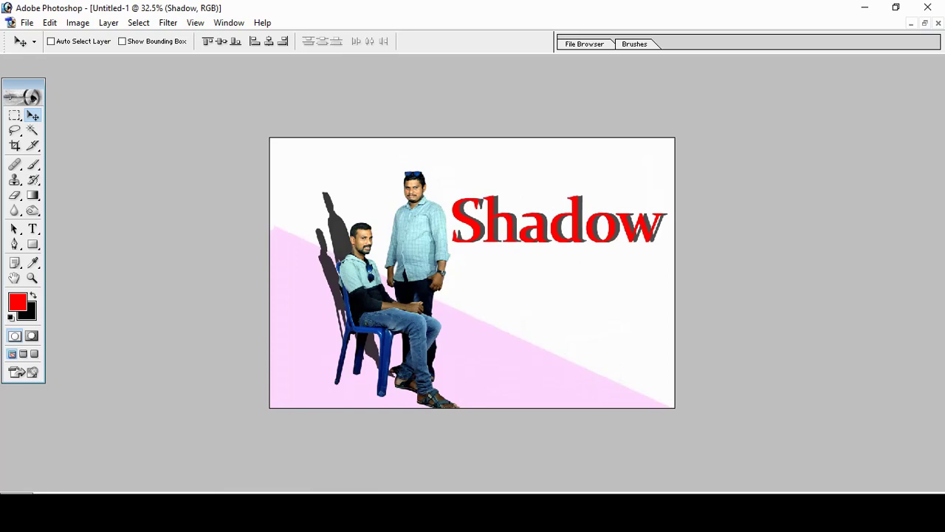
Save the composition as ddddsd.psd in Photoshop format and quit Photoshop.
key("ctrl+s")
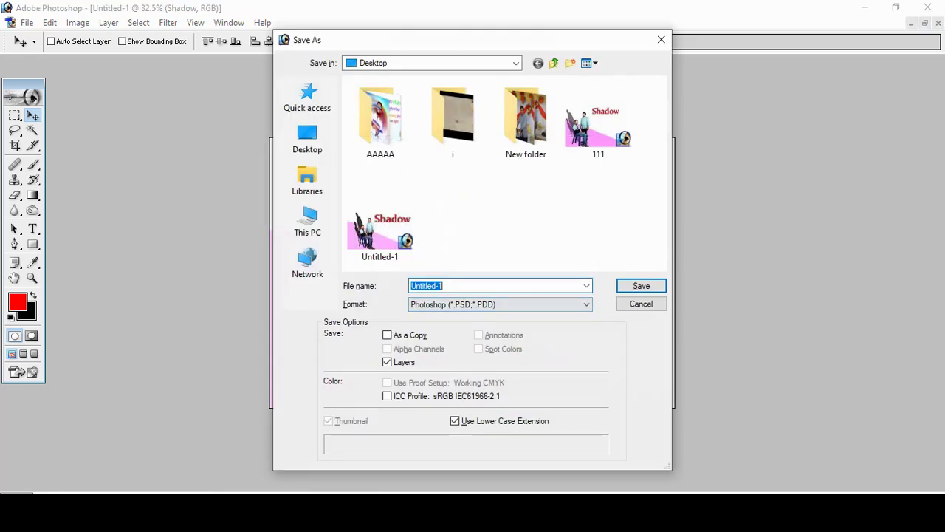
type("ddddsd")
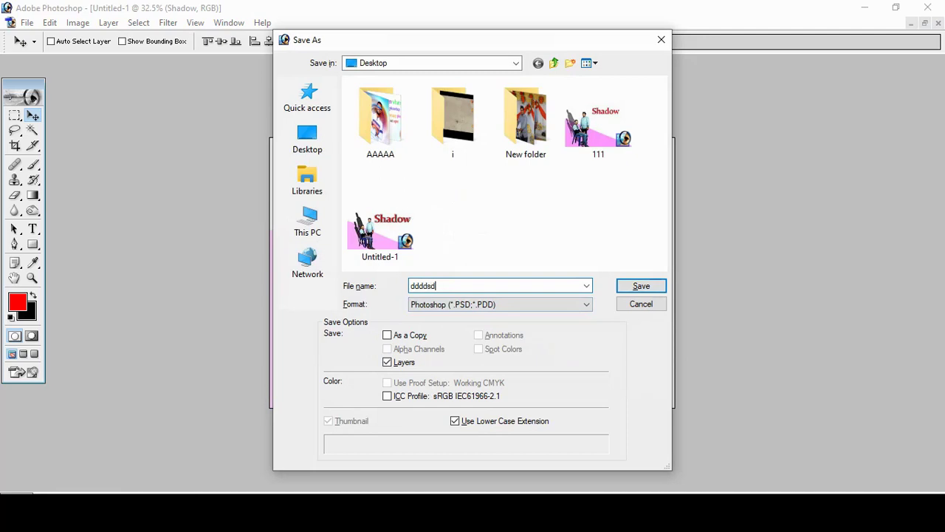
key("Return")
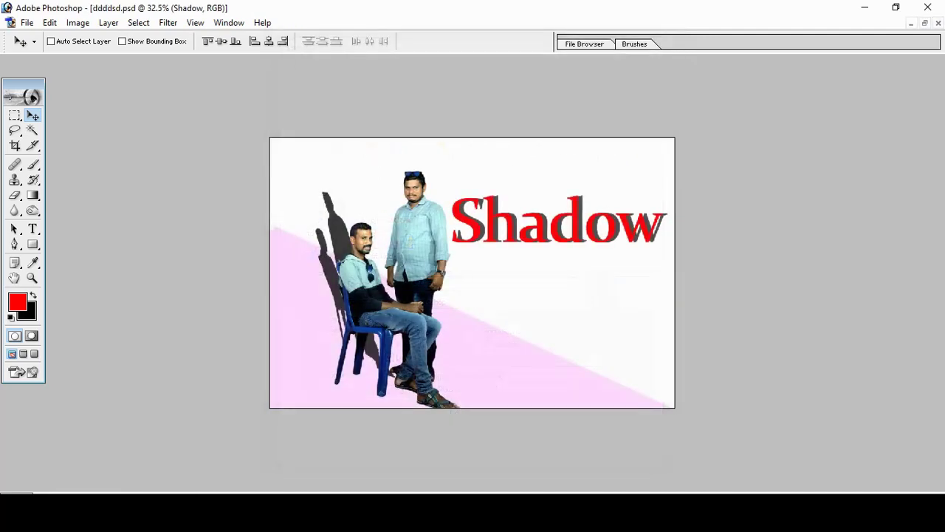
left_click(927, 8)
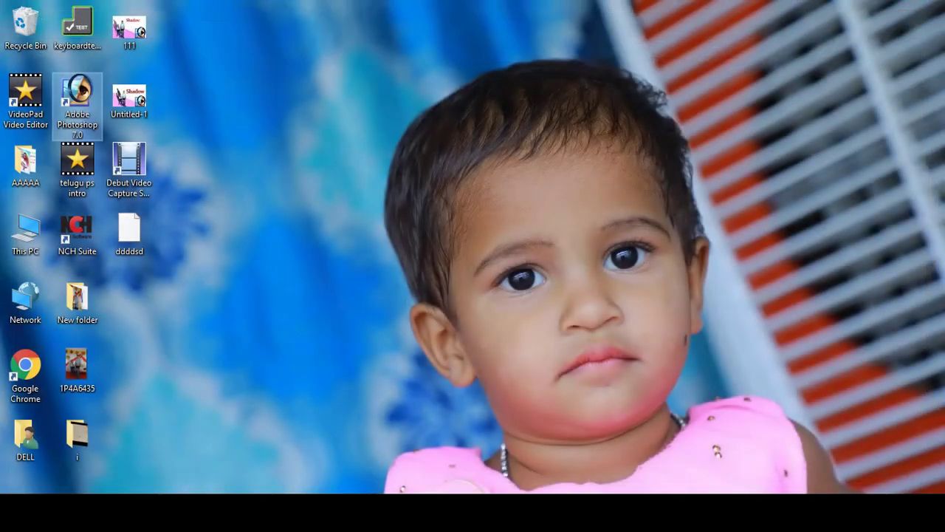